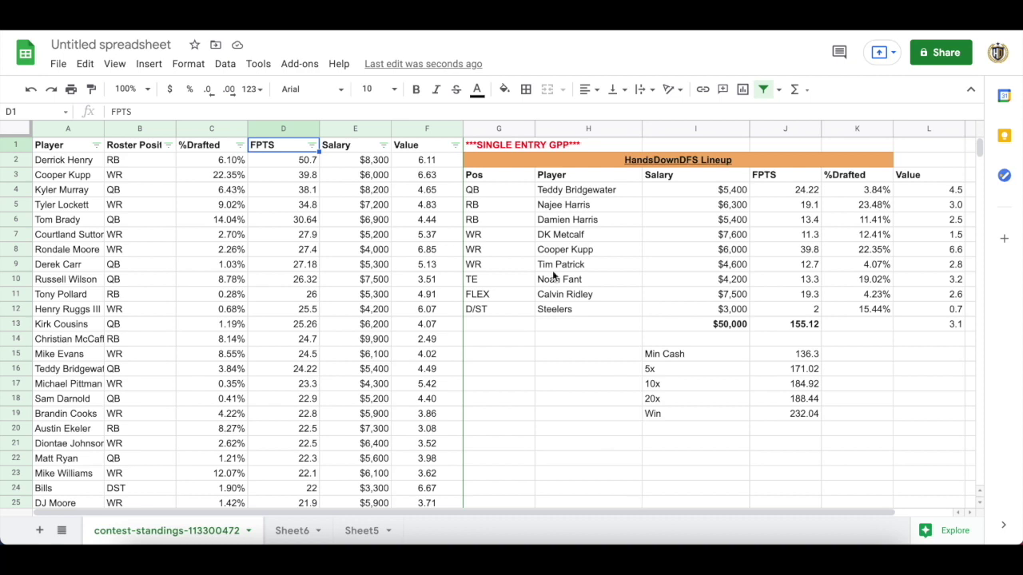
# - Compare the top scorer's 50.7 fantasy points and row 3's 39.8 points against their drafted percentages
pyautogui.click(549, 221)
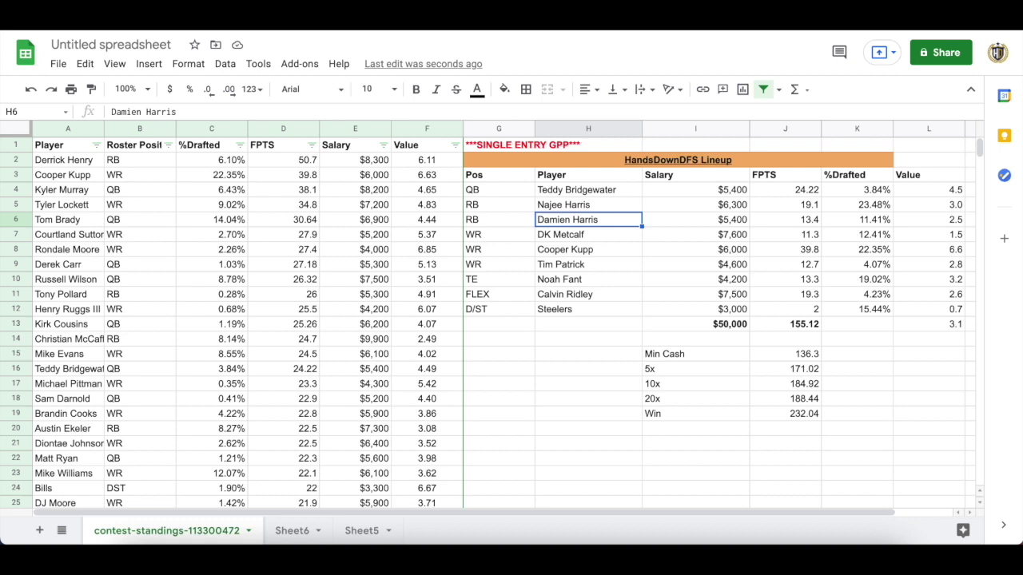
pyautogui.press('Down')
pyautogui.press('Down')
pyautogui.press('Down')
pyautogui.press('Down')
pyautogui.press('Down')
pyautogui.press('Down')
pyautogui.press('Down')
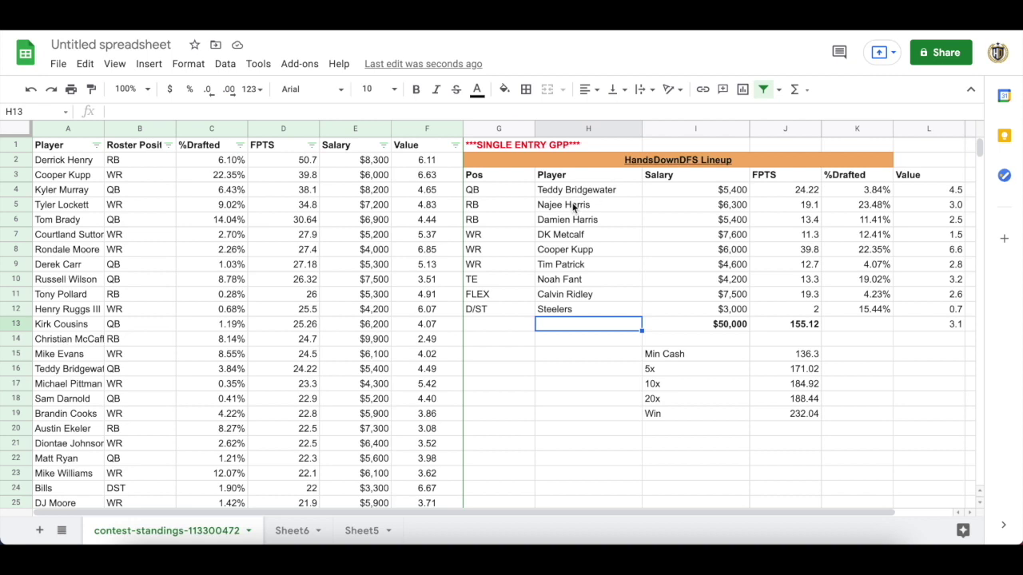
pyautogui.click(281, 162)
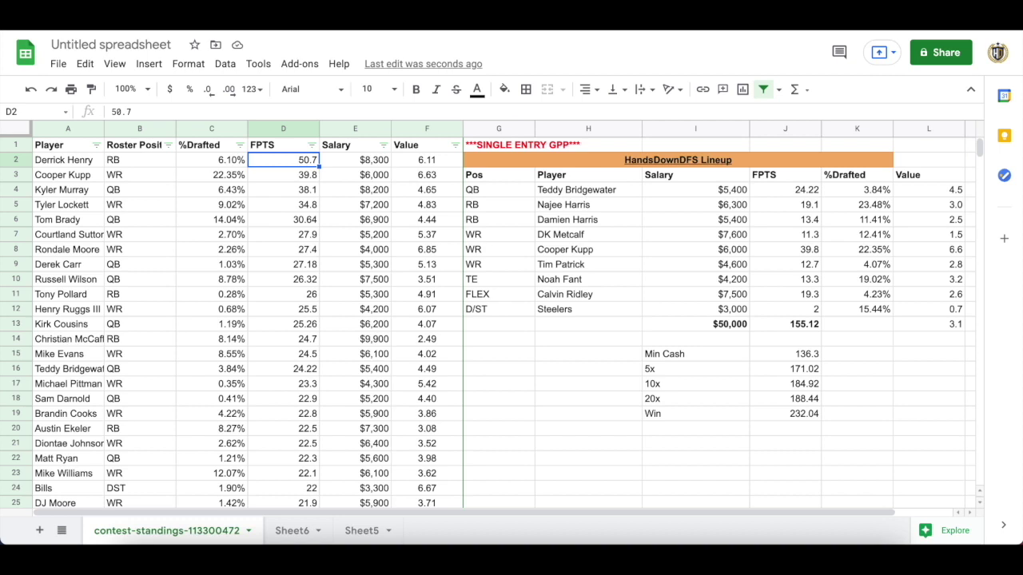
pyautogui.click(212, 160)
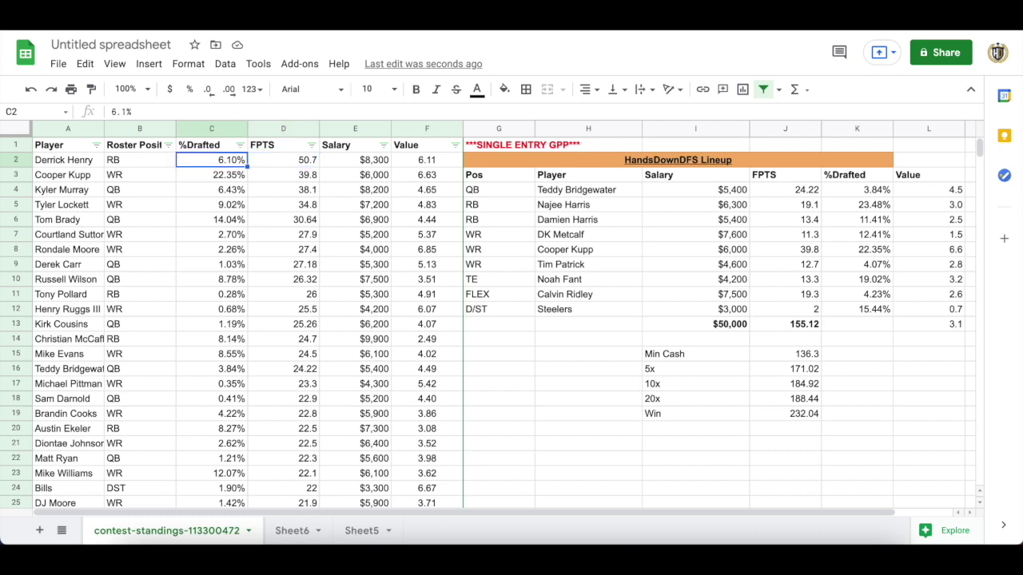
pyautogui.click(283, 160)
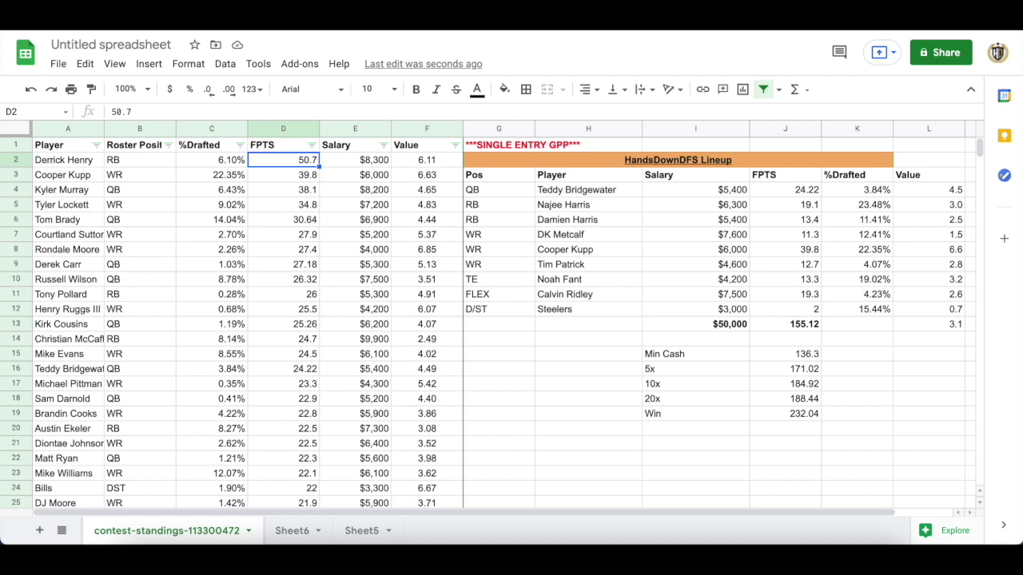
pyautogui.click(212, 160)
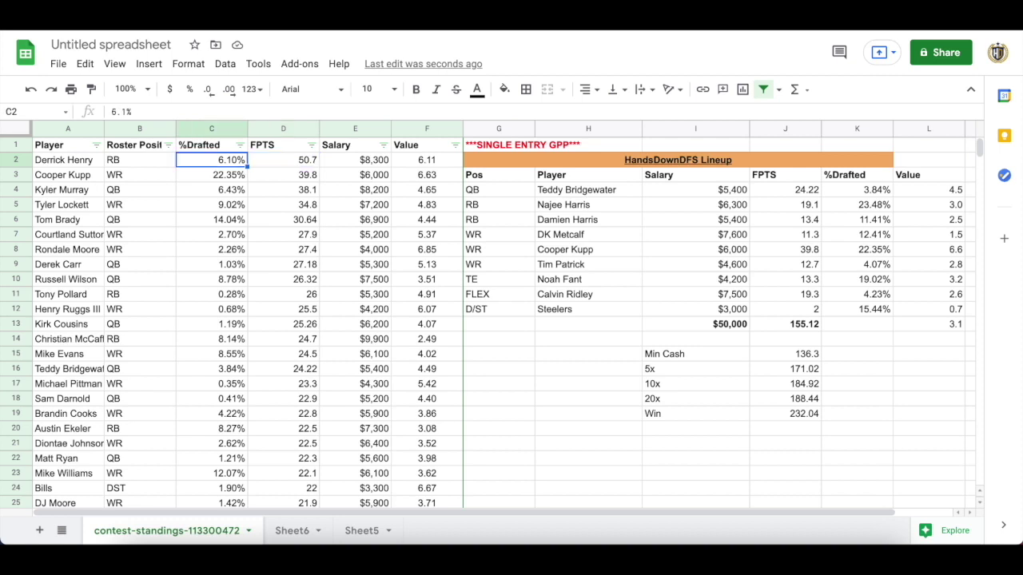
pyautogui.click(282, 160)
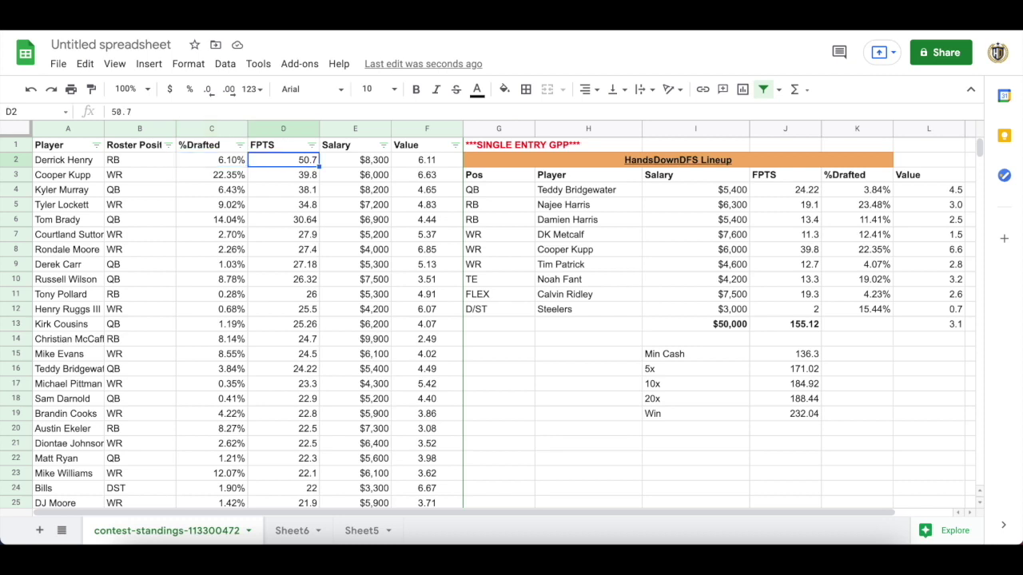
pyautogui.click(212, 160)
pyautogui.click(282, 159)
pyautogui.click(283, 174)
pyautogui.click(283, 159)
pyautogui.click(283, 174)
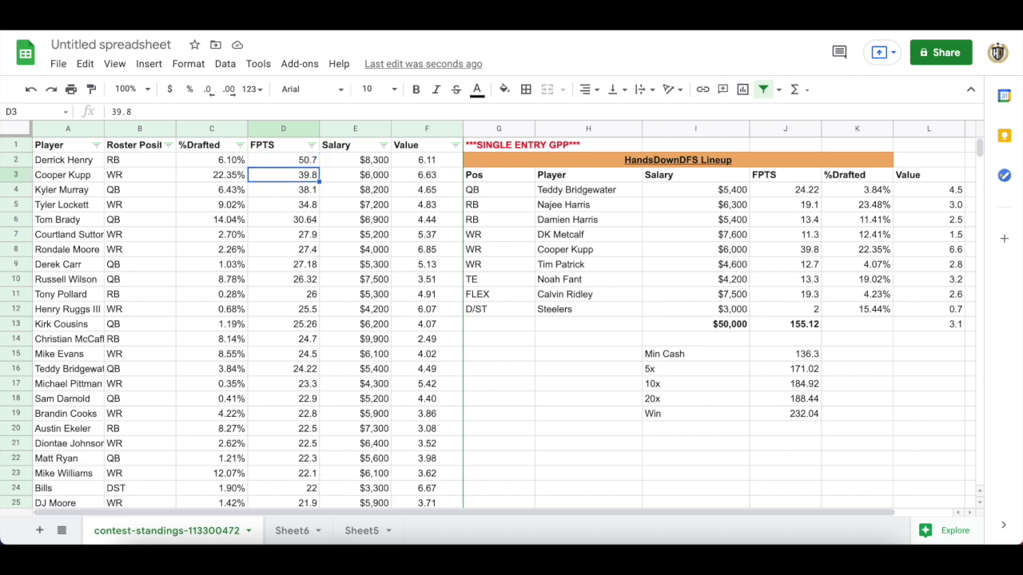
pyautogui.click(212, 175)
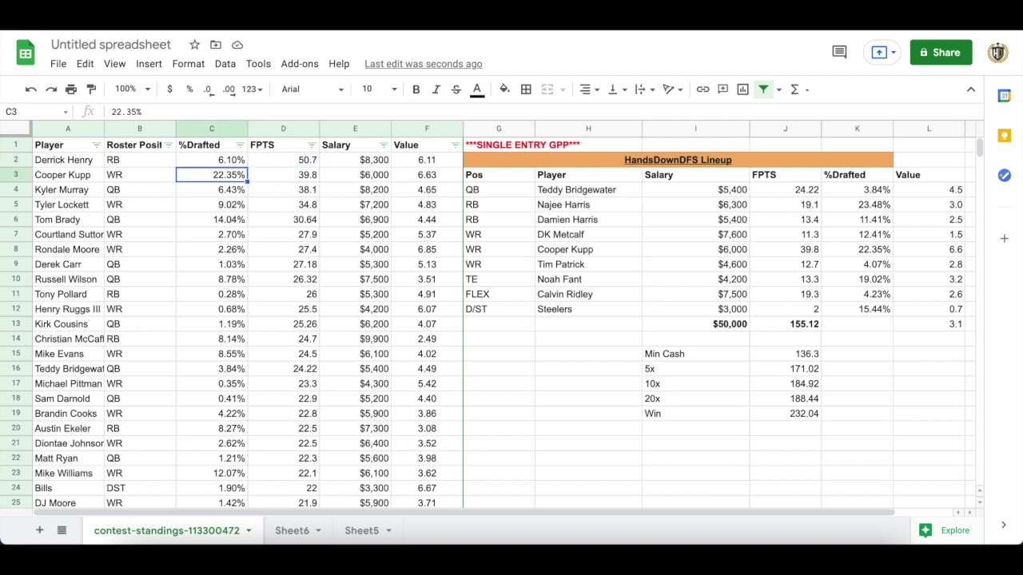
pyautogui.click(283, 175)
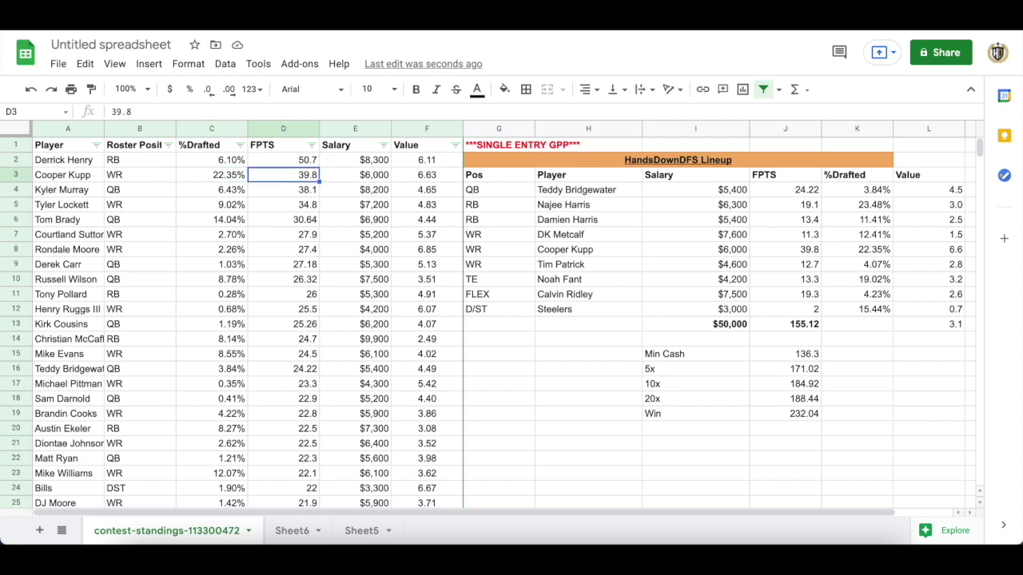
# - Inspect row 3's Value and salary lookup formulas, then review drafted percentages and points through row 8
pyautogui.click(405, 178)
pyautogui.click(339, 177)
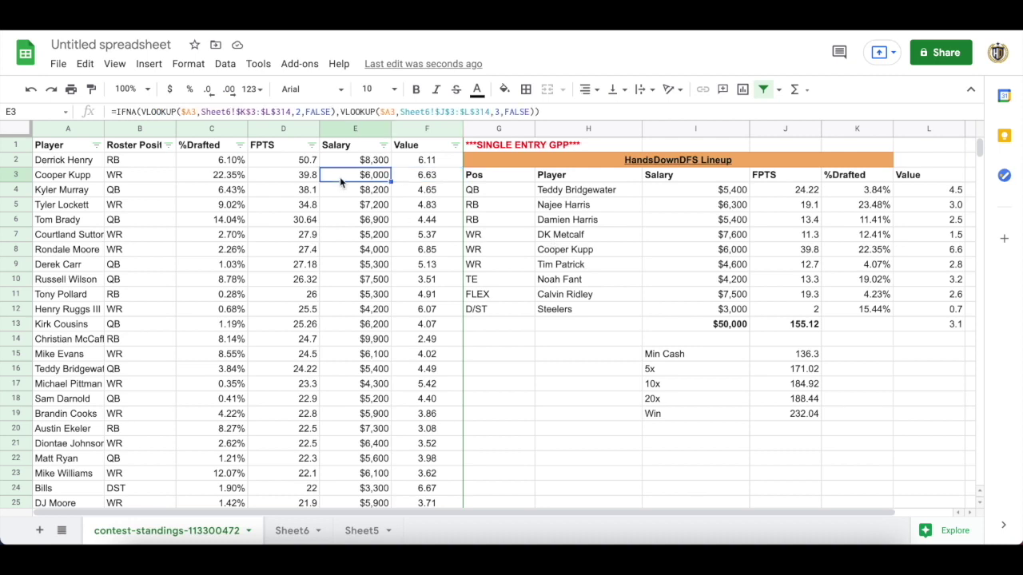
pyautogui.press('Left')
pyautogui.press('Left')
pyautogui.press('Left')
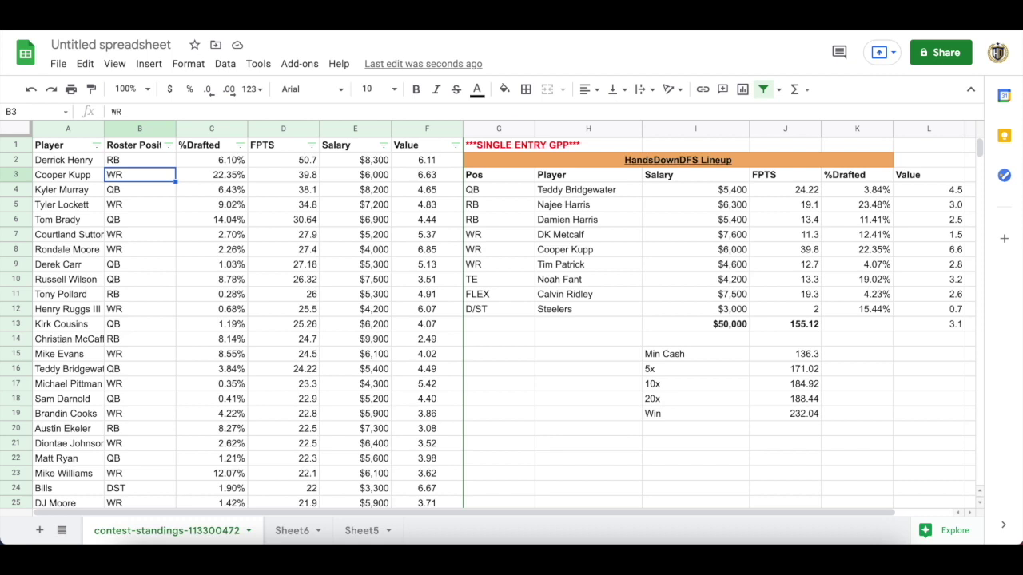
pyautogui.press('Down')
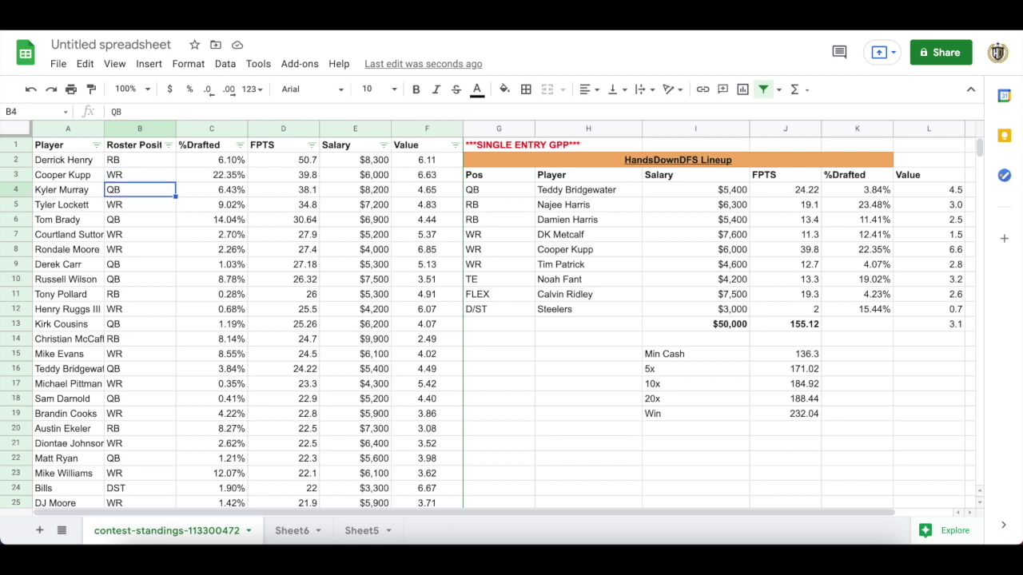
pyautogui.press('Right')
pyautogui.press('Down')
pyautogui.press('Down')
pyautogui.press('Up')
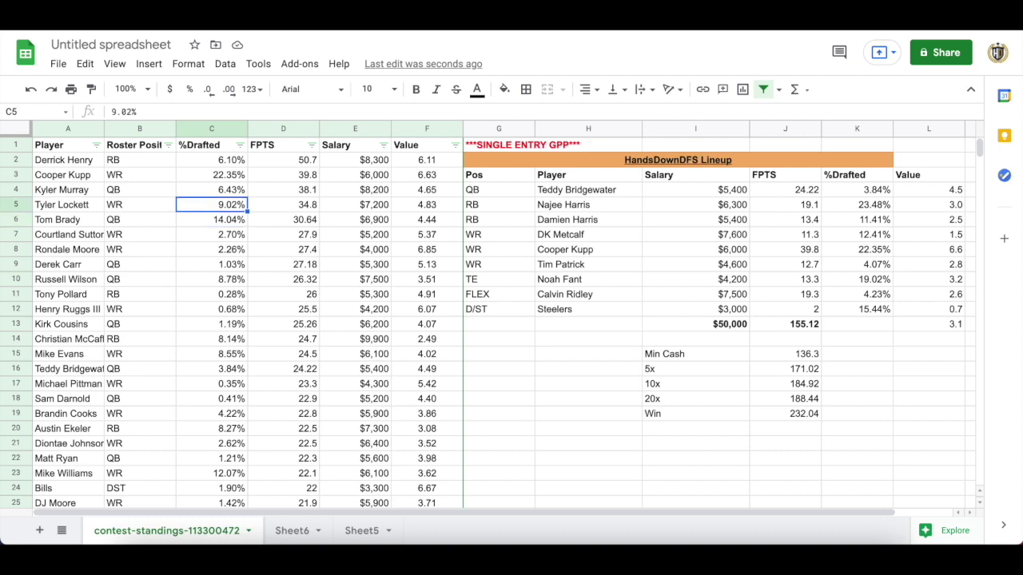
pyautogui.press('Down')
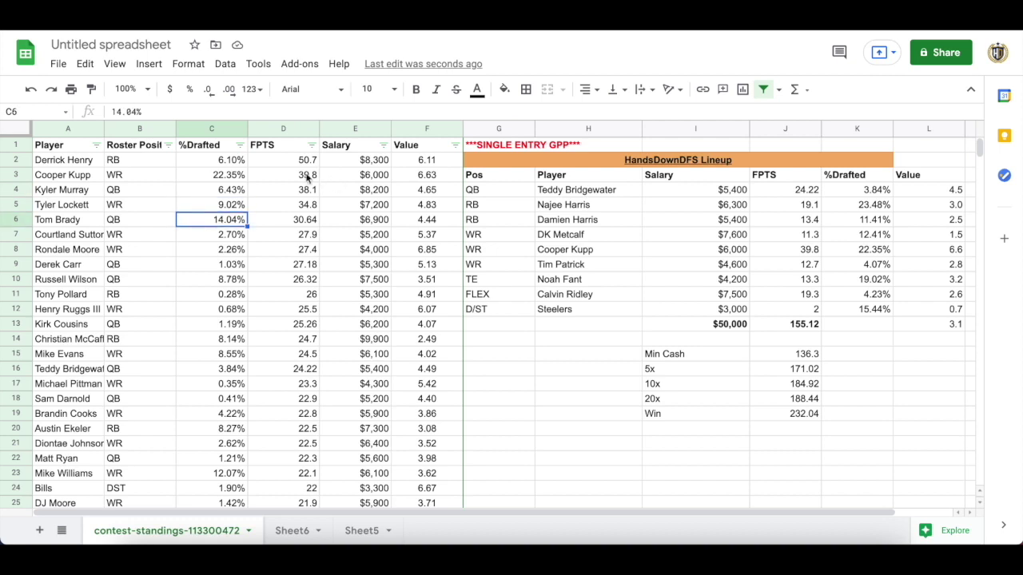
pyautogui.click(210, 181)
pyautogui.click(212, 195)
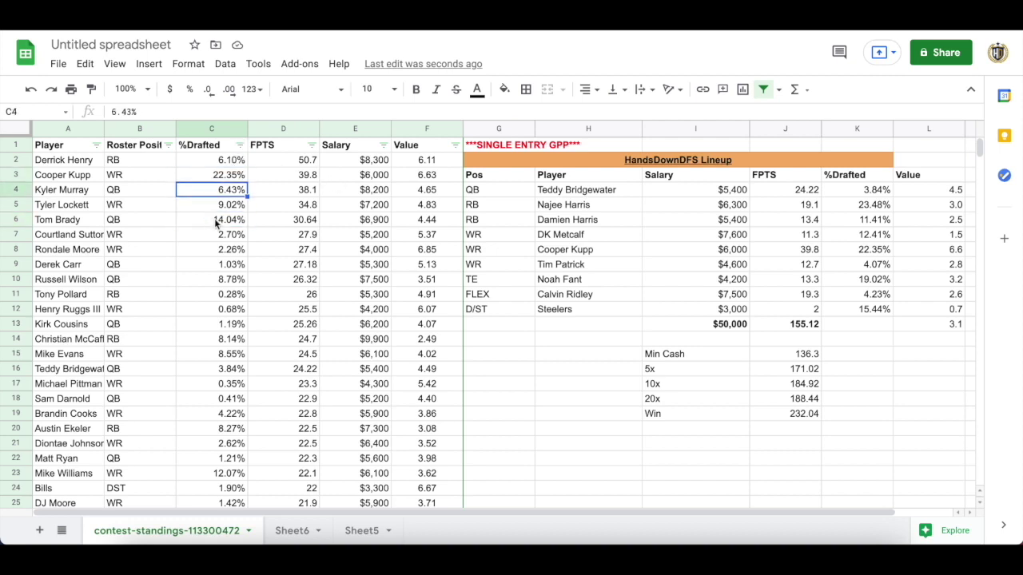
pyautogui.click(215, 220)
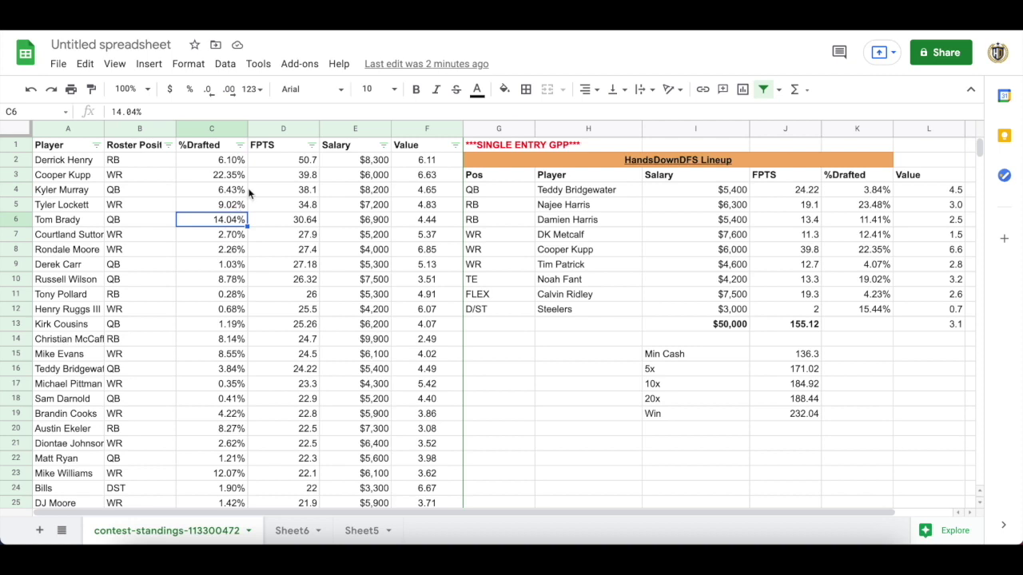
pyautogui.press('Right')
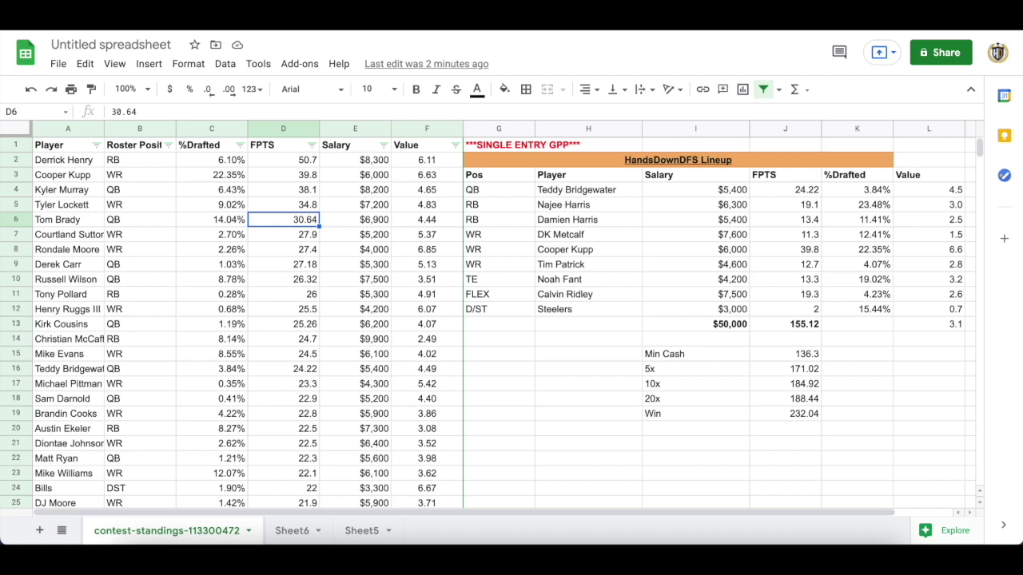
pyautogui.press('Down')
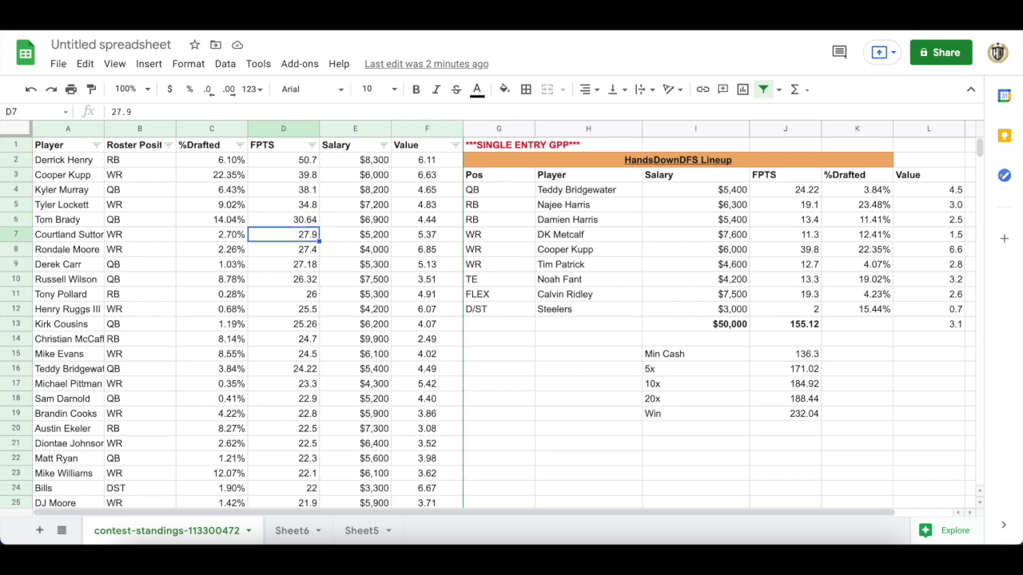
pyautogui.press('Left')
pyautogui.press('Left')
pyautogui.press('Left')
pyautogui.press('Right')
pyautogui.press('Right')
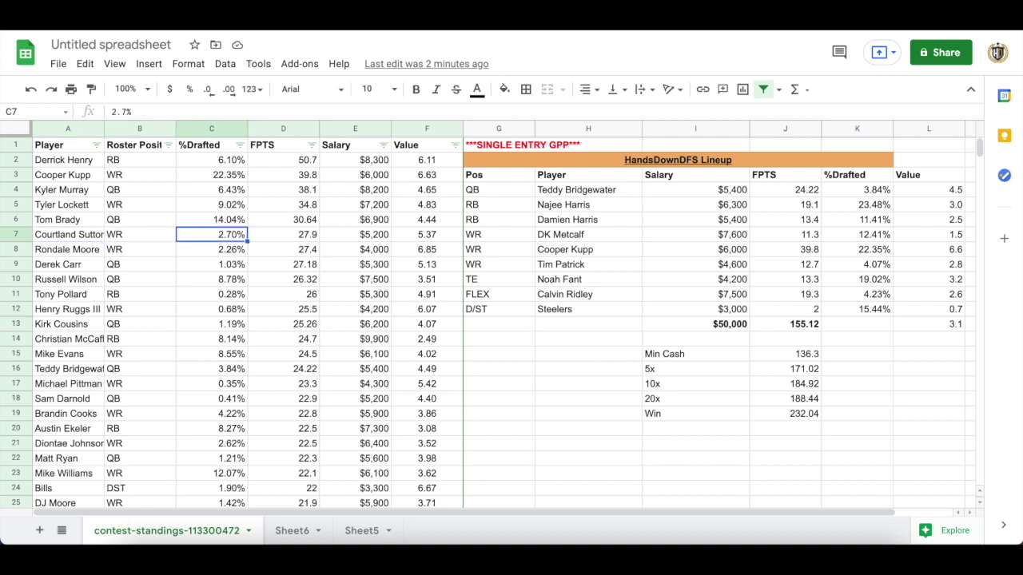
pyautogui.press('Down')
pyautogui.press('Left')
pyautogui.press('Left')
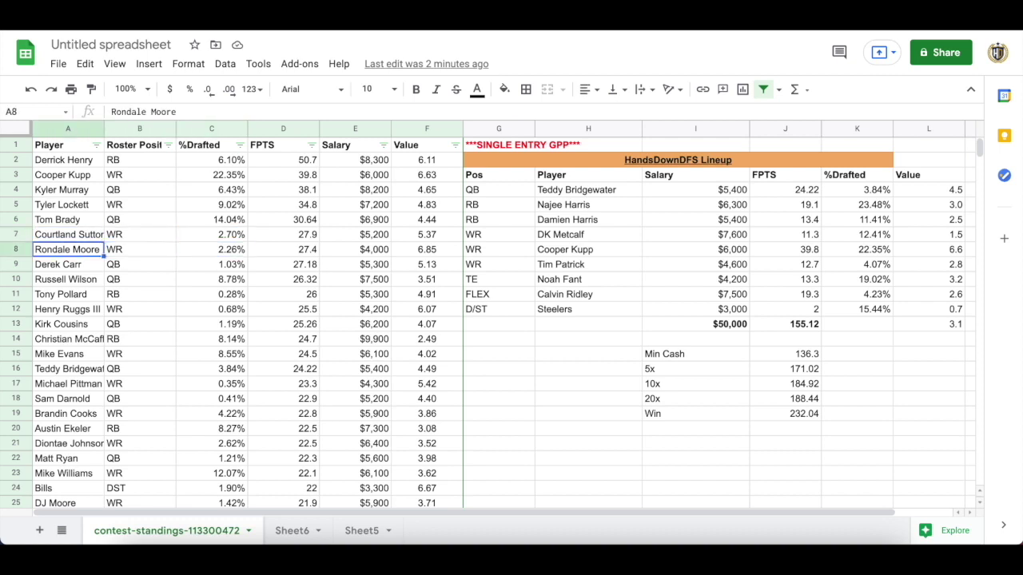
pyautogui.press('Right')
pyautogui.press('Right')
pyautogui.press('Right')
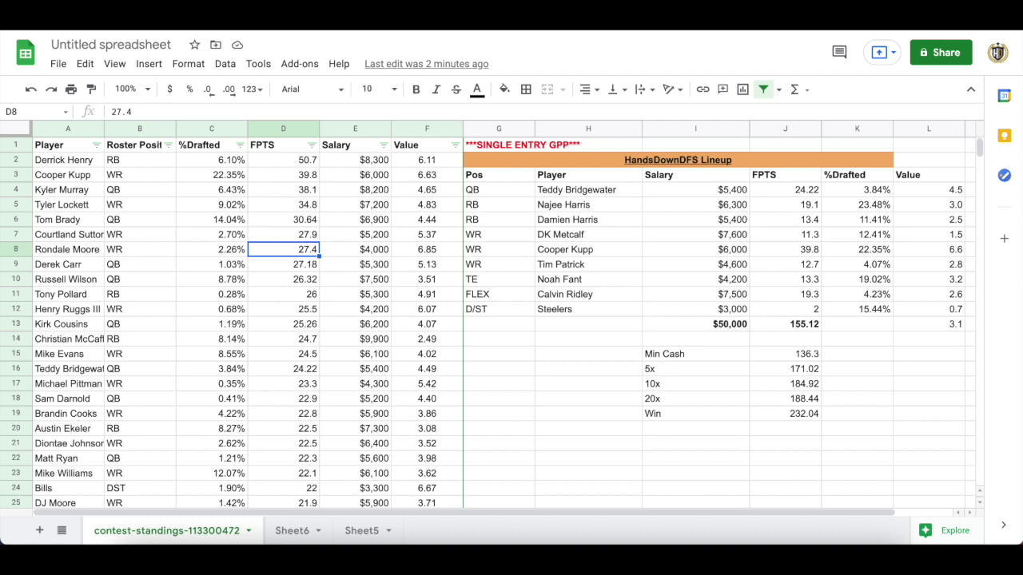
# - Compare Tony Pollard and Henry Ruggs III ownership and points, and check the Steelers defense's lineup salary
pyautogui.press('Left')
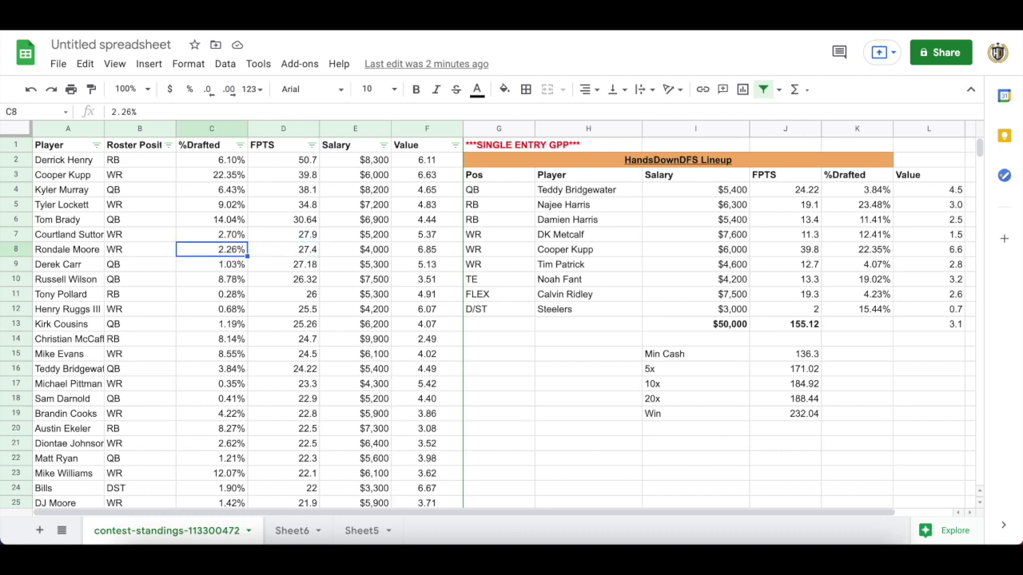
pyautogui.press('Right')
pyautogui.press('Left')
pyautogui.press('Right')
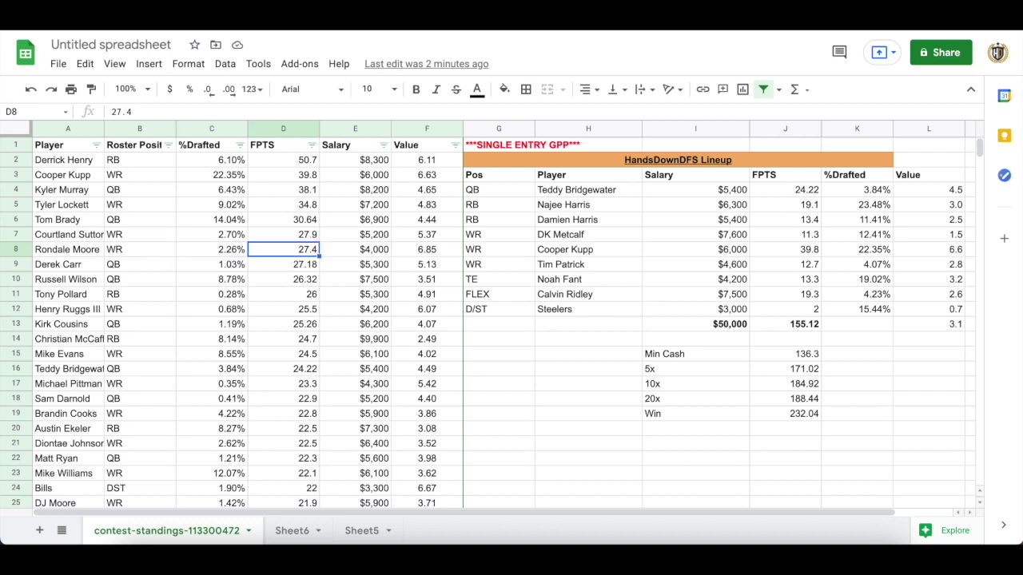
pyautogui.press('Left')
pyautogui.press('Left')
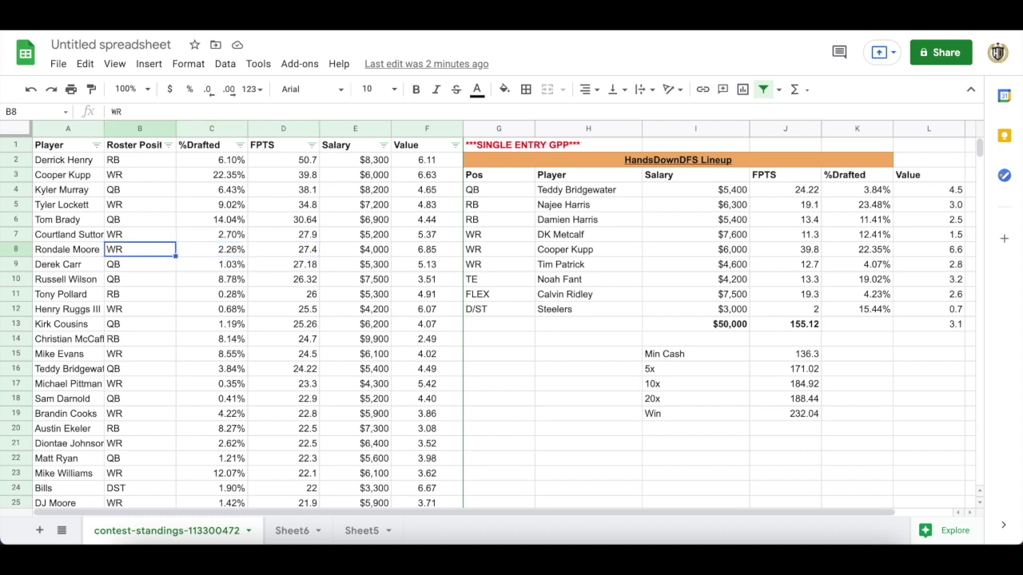
pyautogui.press('Left')
pyautogui.press('Right')
pyautogui.press('Right')
pyautogui.press('Left')
pyautogui.press('Left')
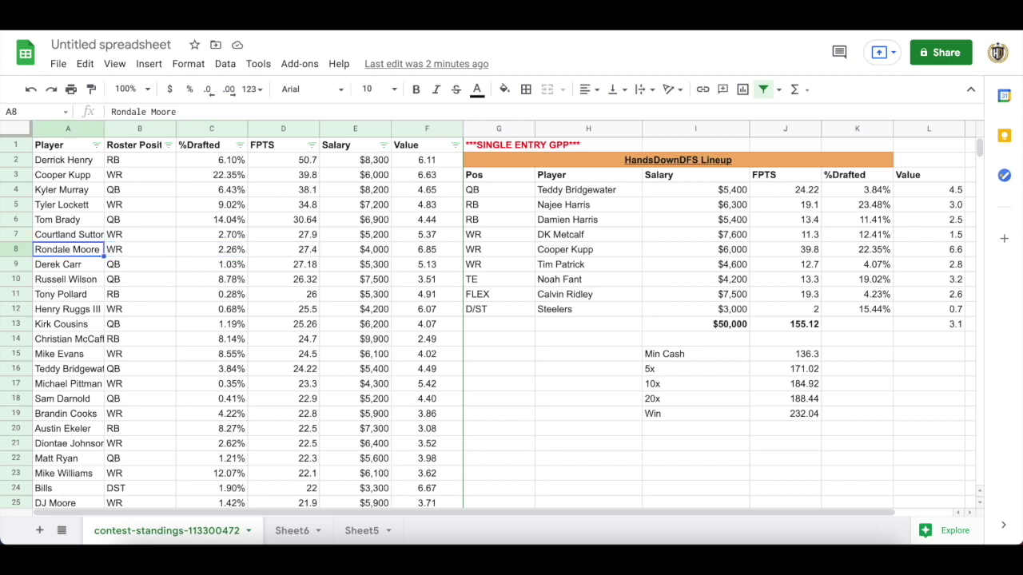
pyautogui.press('Down')
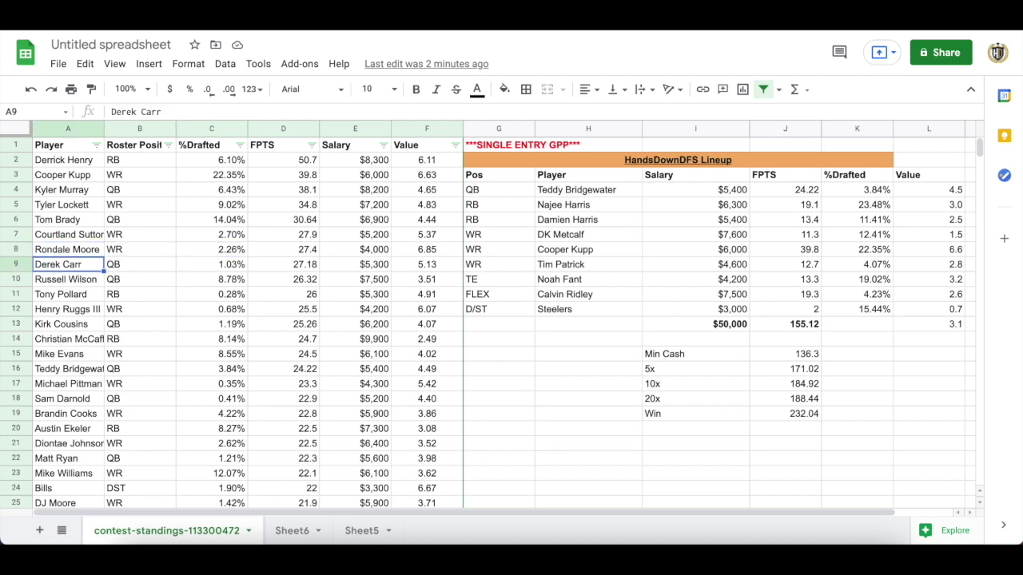
pyautogui.click(195, 295)
pyautogui.press('Down')
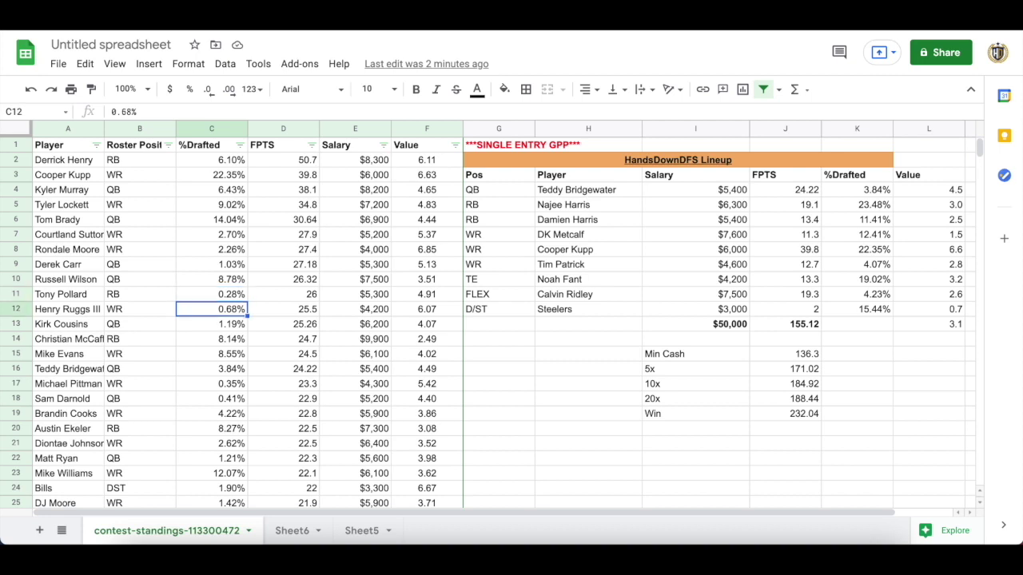
pyautogui.press('Up')
pyautogui.press('Down')
pyautogui.press('Up')
pyautogui.press('Down')
pyautogui.press('Up')
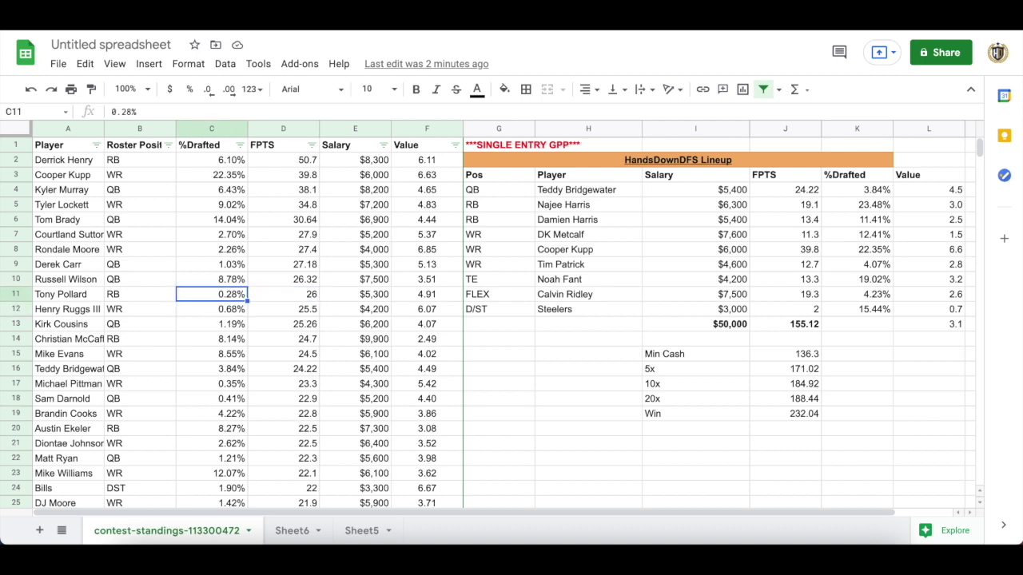
pyautogui.press('Down')
pyautogui.press('Down')
pyautogui.press('Down')
pyautogui.press('Up')
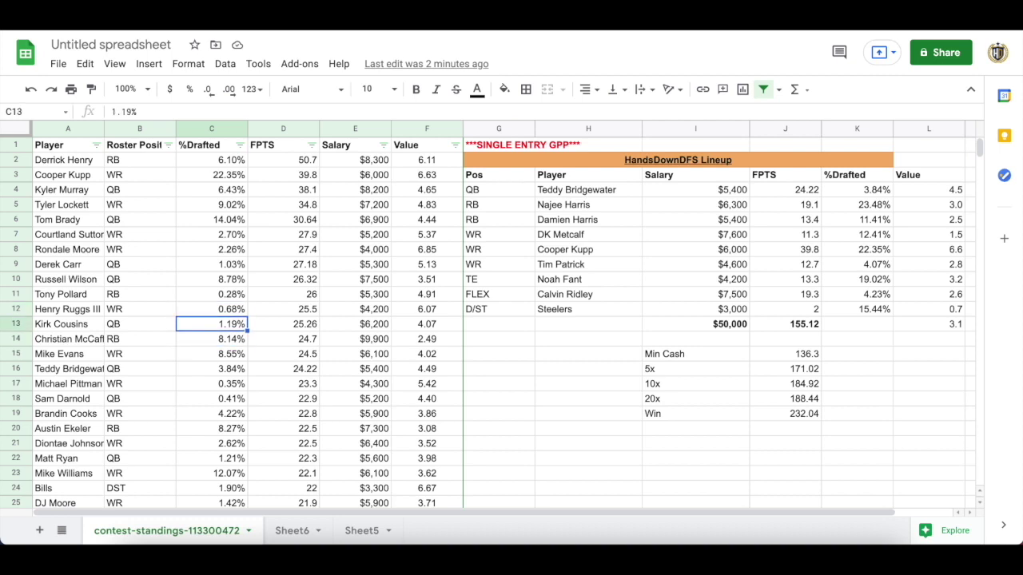
pyautogui.press('Up')
pyautogui.press('Right')
pyautogui.press('Left')
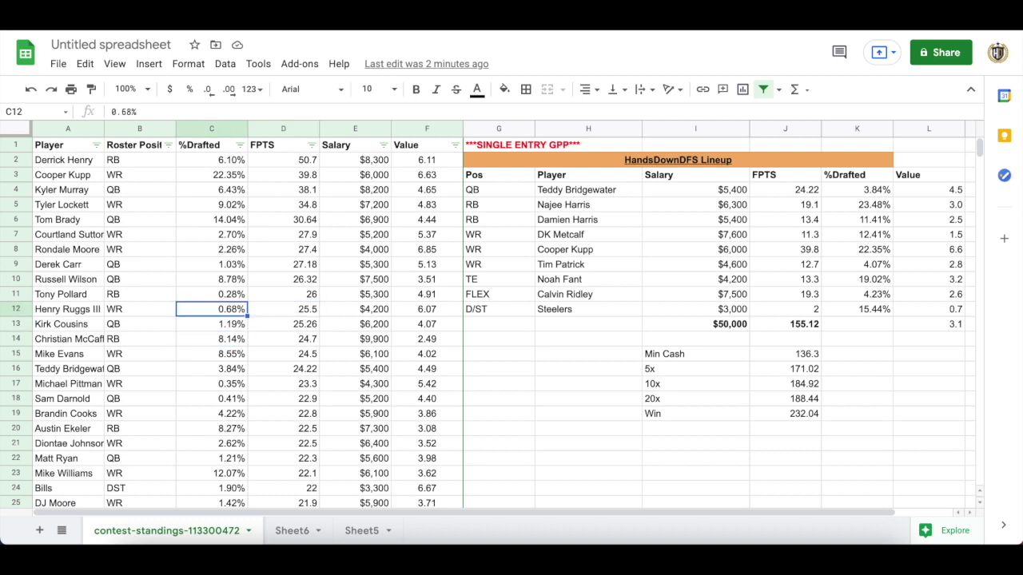
pyautogui.click(551, 313)
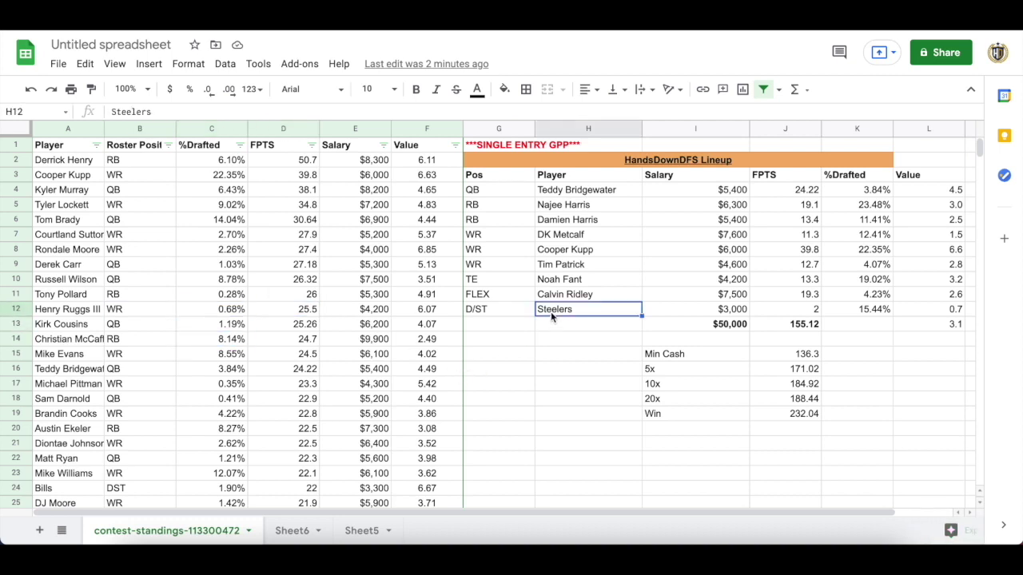
pyautogui.press('Right')
pyautogui.press('Left')
pyautogui.press('Left')
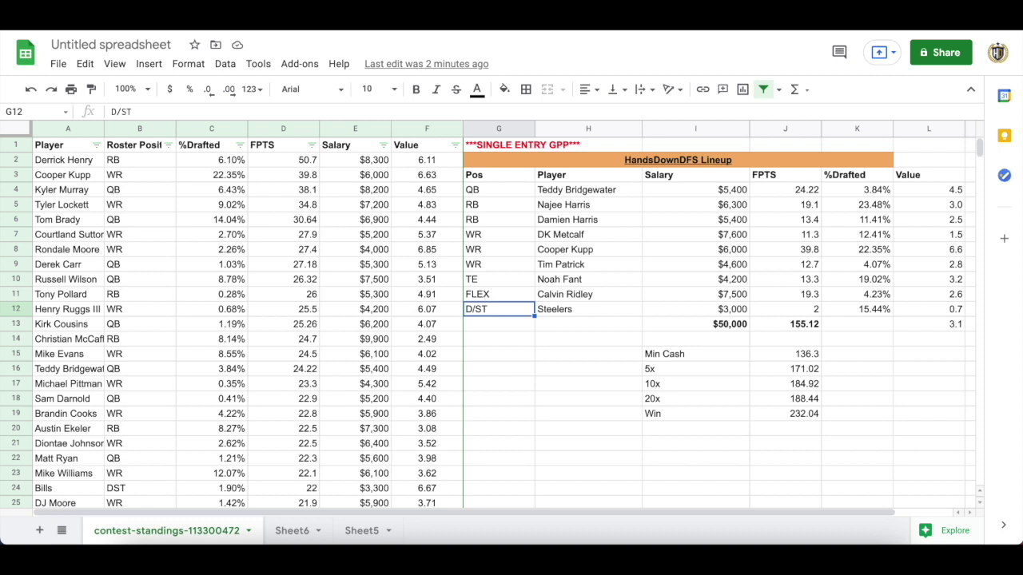
# - Sort the player pool by %Drafted from highest to lowest (Z→A)
pyautogui.click(419, 356)
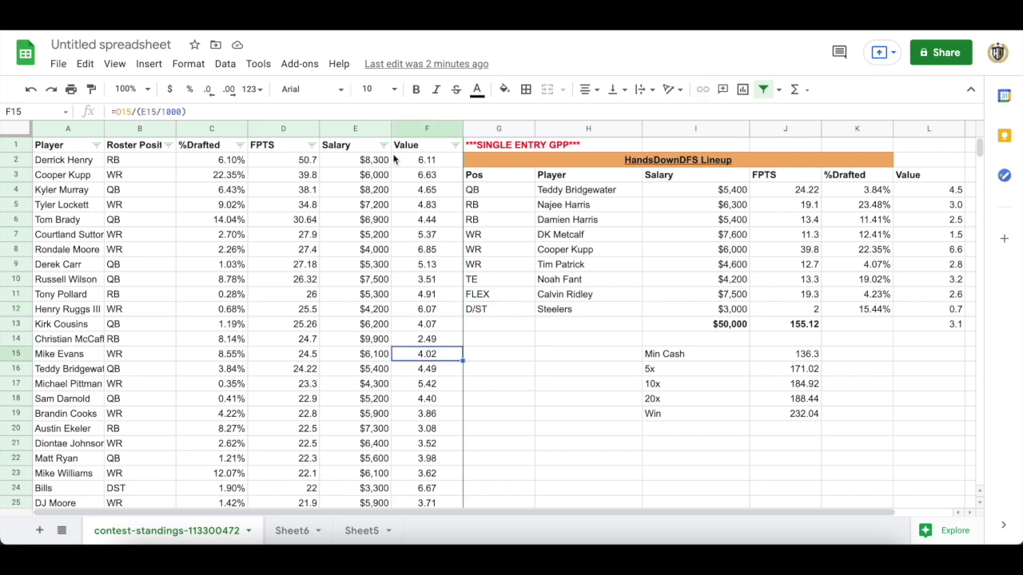
pyautogui.click(239, 145)
pyautogui.click(204, 193)
pyautogui.click(226, 160)
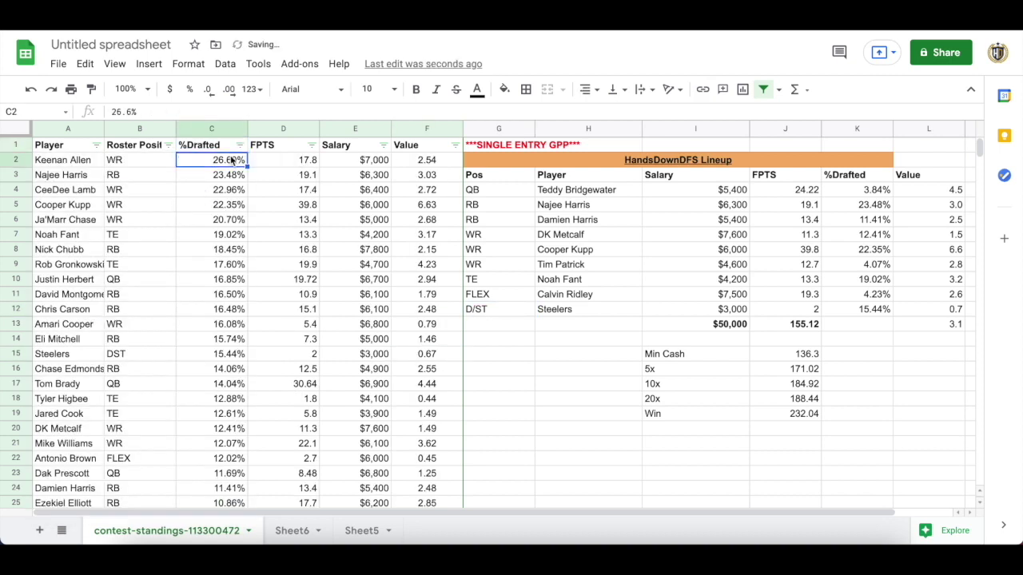
# - Review ownership and fantasy points of the most-drafted players, from Keenan Allen through Ja'Marr Chase
pyautogui.click(529, 144)
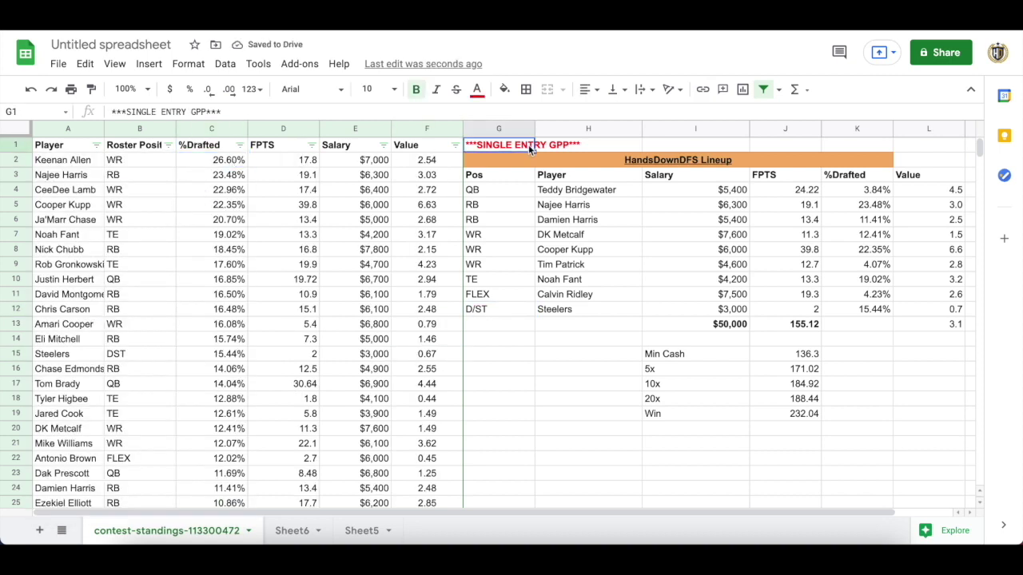
pyautogui.click(236, 162)
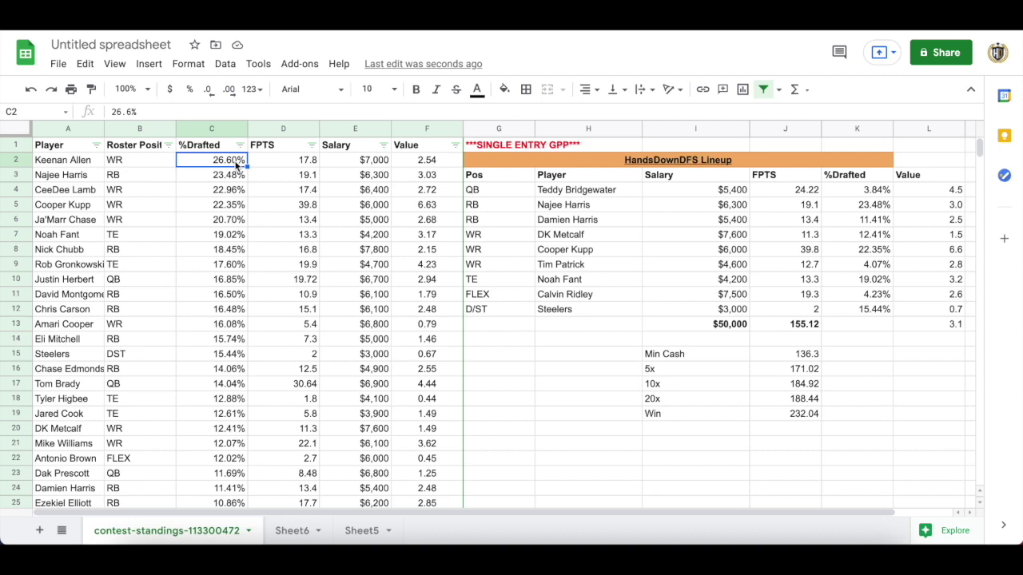
pyautogui.press('Down')
pyautogui.press('Down')
pyautogui.click(211, 160)
pyautogui.press('Down')
pyautogui.click(286, 167)
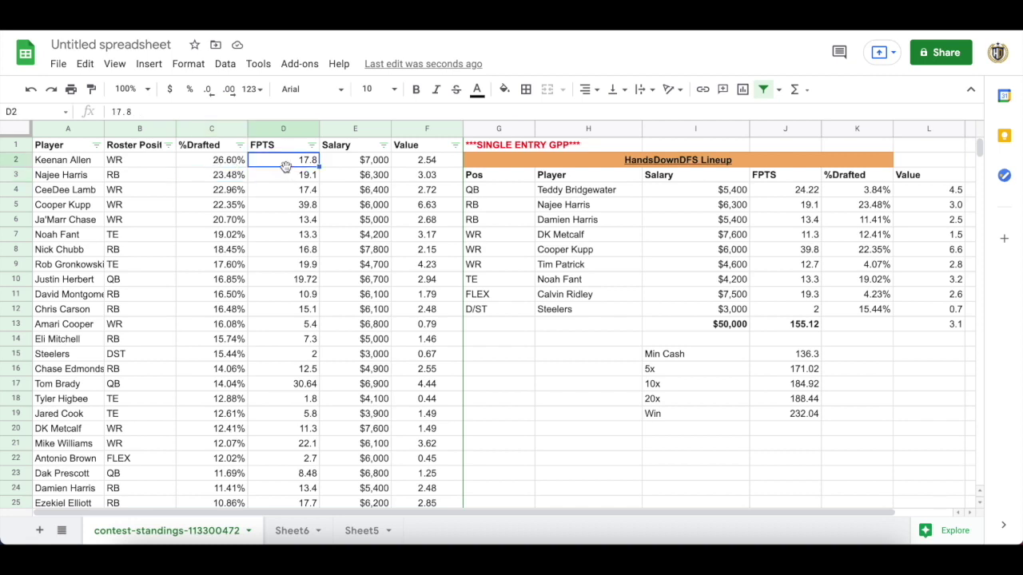
pyautogui.click(299, 183)
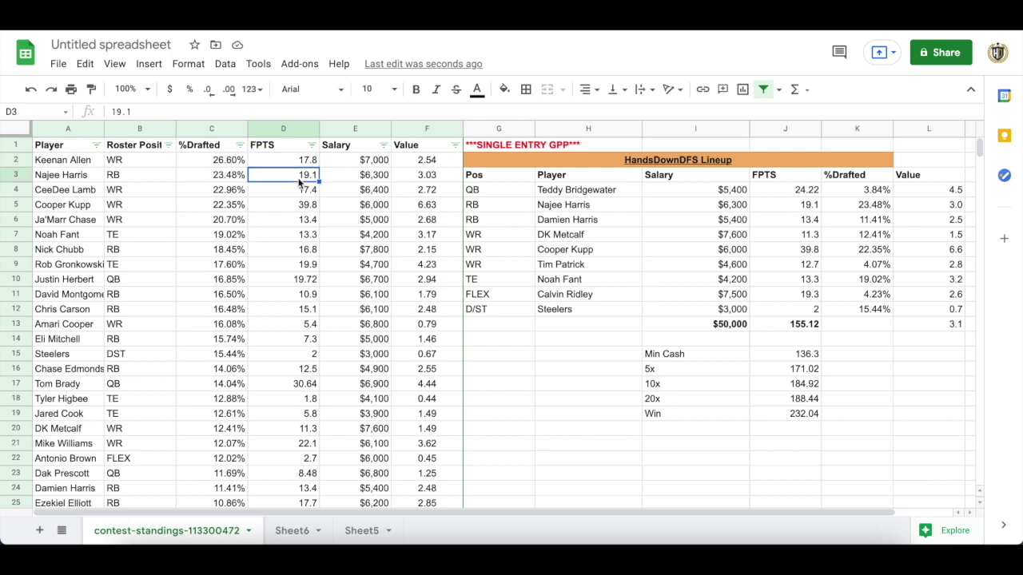
pyautogui.press('Up')
pyautogui.press('Down')
pyautogui.press('Down')
pyautogui.press('Down')
pyautogui.press('Down')
pyautogui.press('Down')
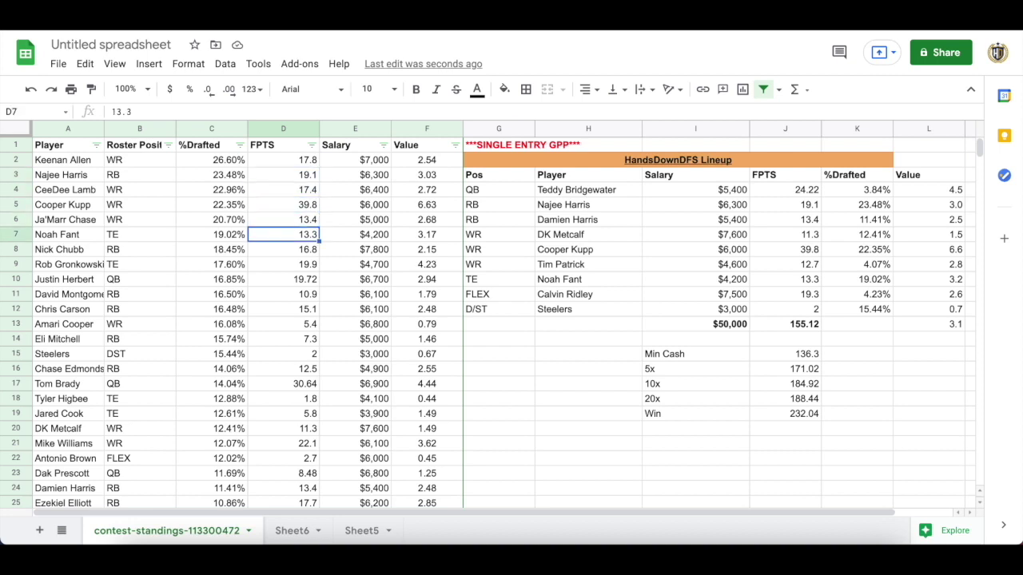
pyautogui.press('Down')
pyautogui.press('Down')
pyautogui.press('Up')
pyautogui.press('Up')
pyautogui.press('Up')
pyautogui.press('Up')
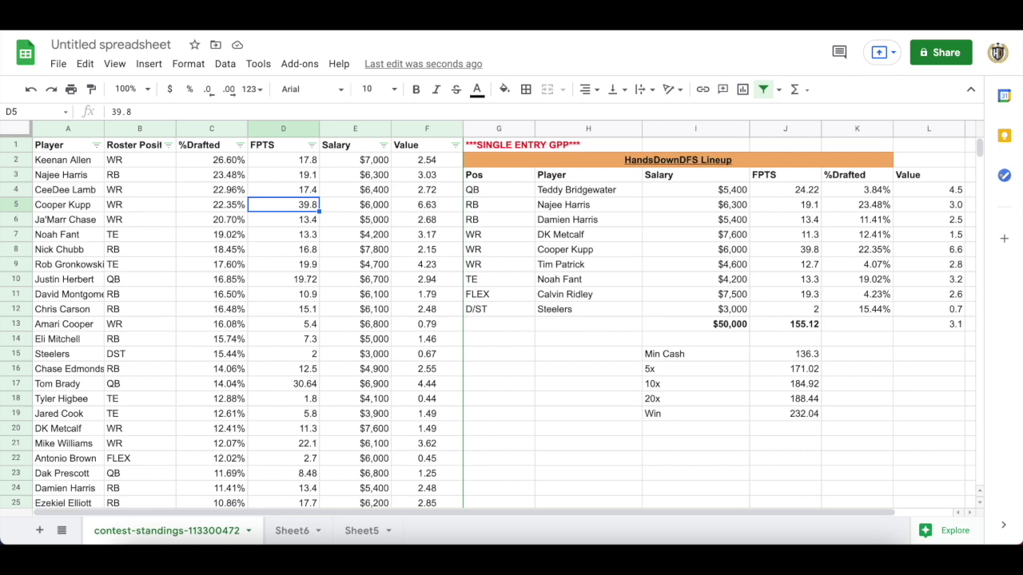
pyautogui.press('Down')
pyautogui.press('Down')
pyautogui.press('Down')
pyautogui.press('Down')
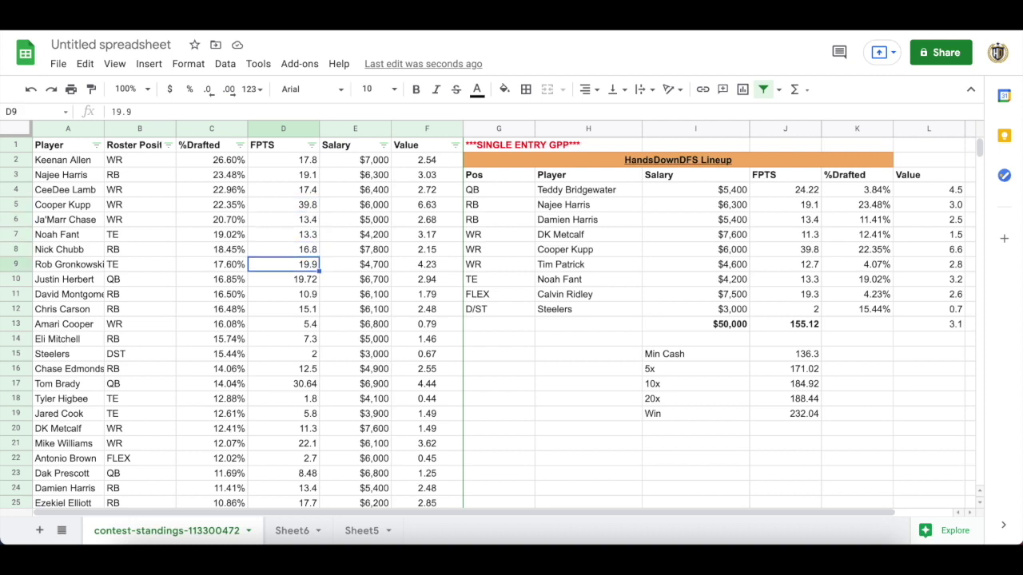
pyautogui.press('Up')
pyautogui.press('Up')
pyautogui.press('Up')
pyautogui.press('Up')
pyautogui.press('Up')
pyautogui.press('Up')
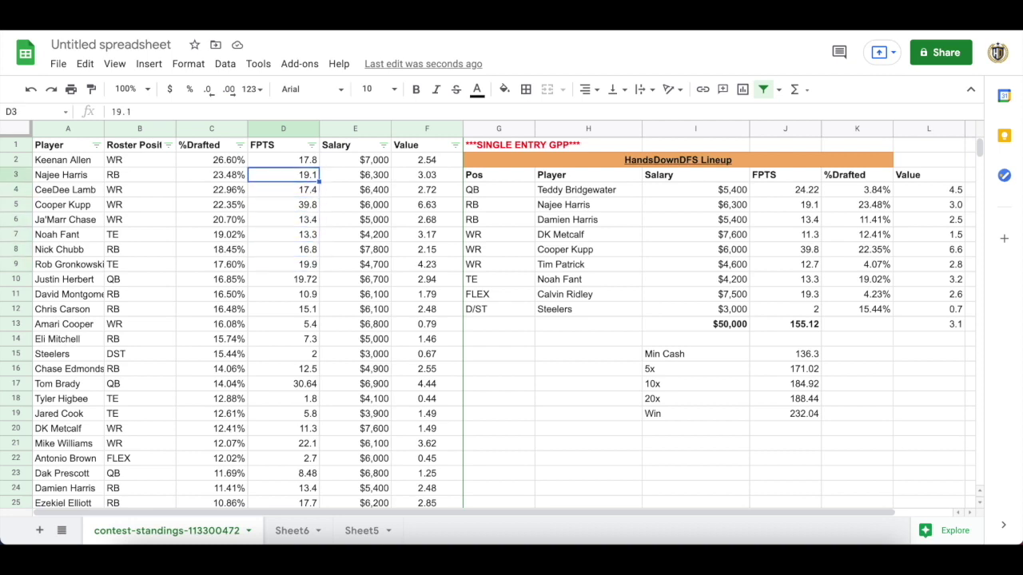
pyautogui.press('Up')
pyautogui.press('Down')
pyautogui.press('Down')
pyautogui.press('Down')
pyautogui.press('Down')
pyautogui.press('Down')
pyautogui.press('Down')
pyautogui.press('Down')
pyautogui.press('Down')
pyautogui.press('Down')
pyautogui.press('Down')
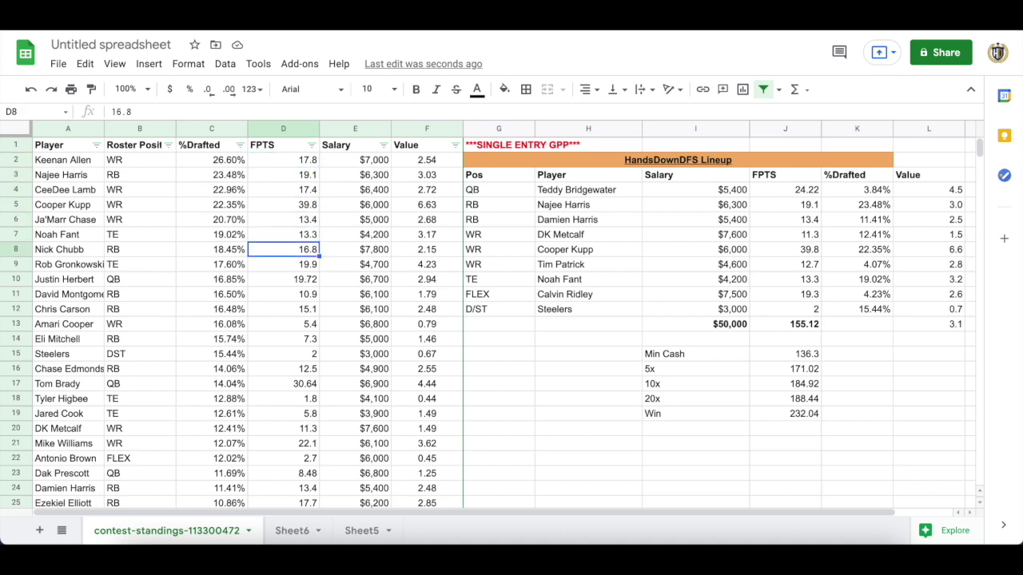
pyautogui.press('Down')
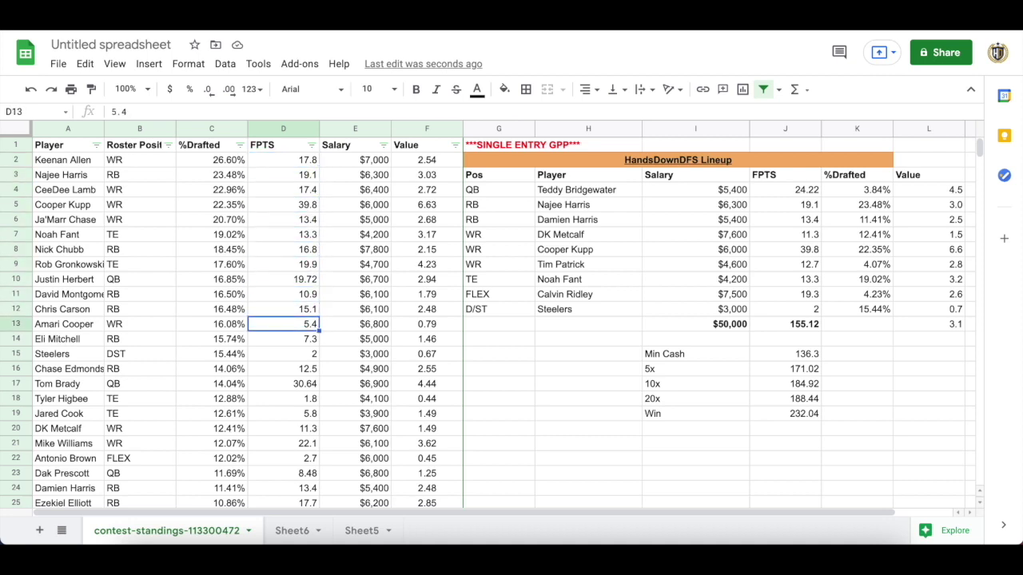
pyautogui.click(455, 145)
pyautogui.click(420, 196)
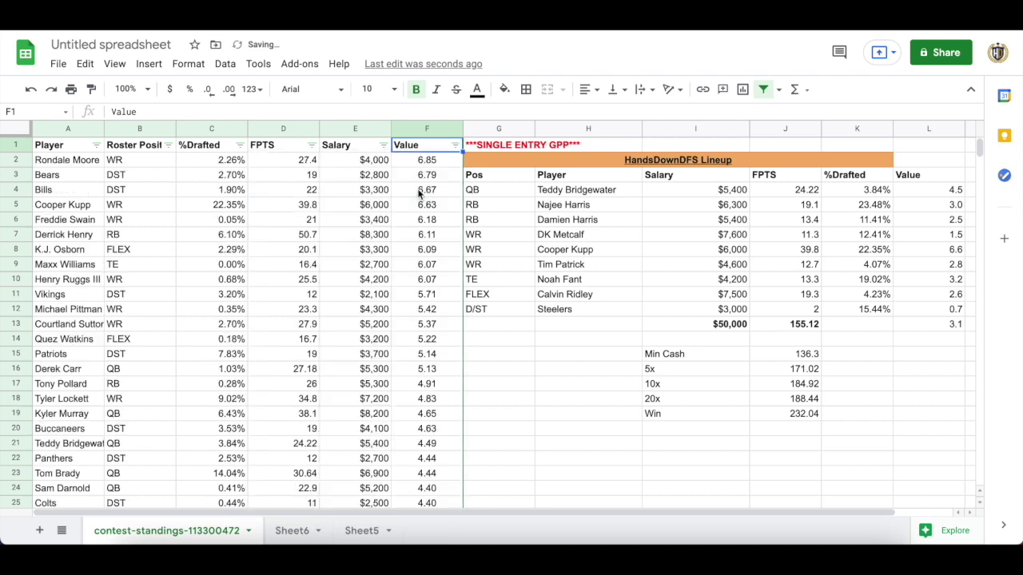
pyautogui.click(398, 175)
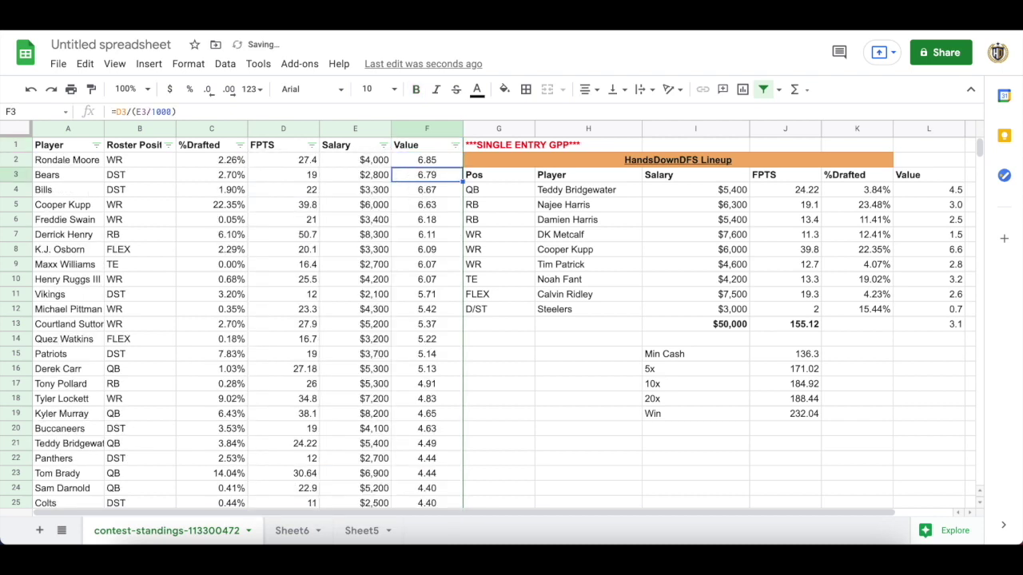
pyautogui.click(427, 189)
pyautogui.click(355, 204)
pyautogui.click(283, 205)
pyautogui.click(283, 219)
pyautogui.click(354, 205)
pyautogui.click(426, 204)
pyautogui.click(427, 219)
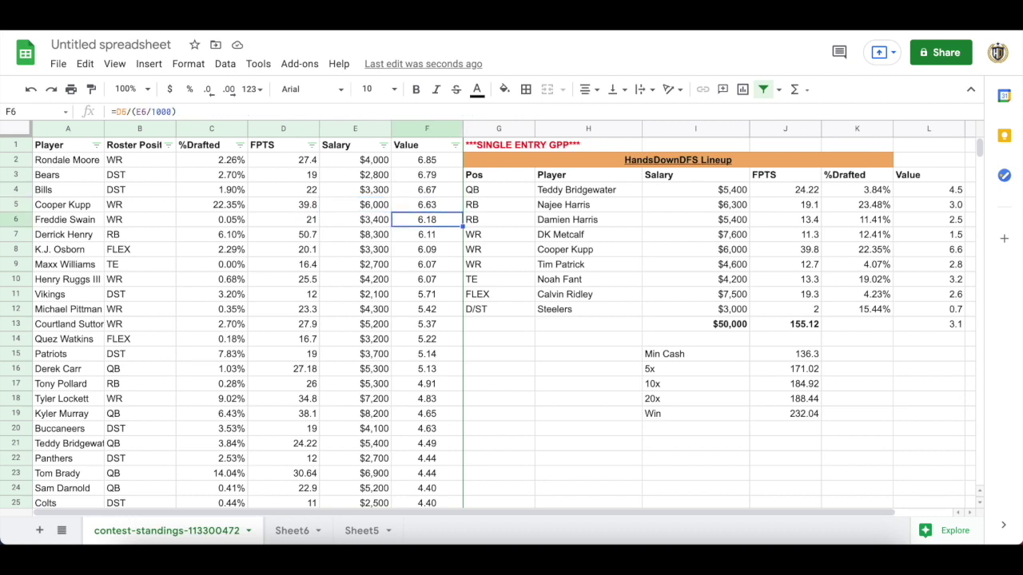
pyautogui.press('Left')
pyautogui.press('Down')
pyautogui.press('Down')
pyautogui.press('Left')
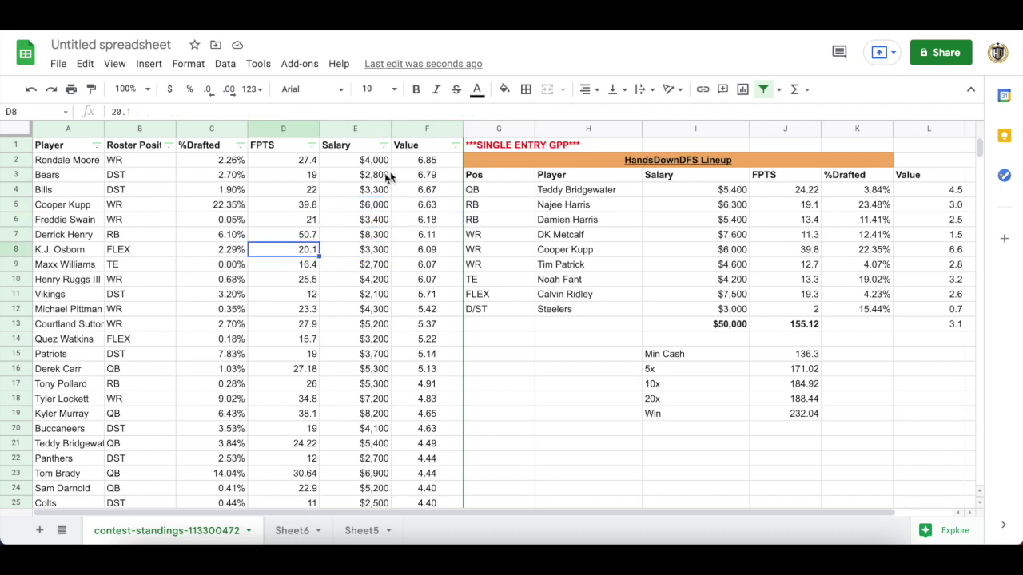
pyautogui.click(242, 250)
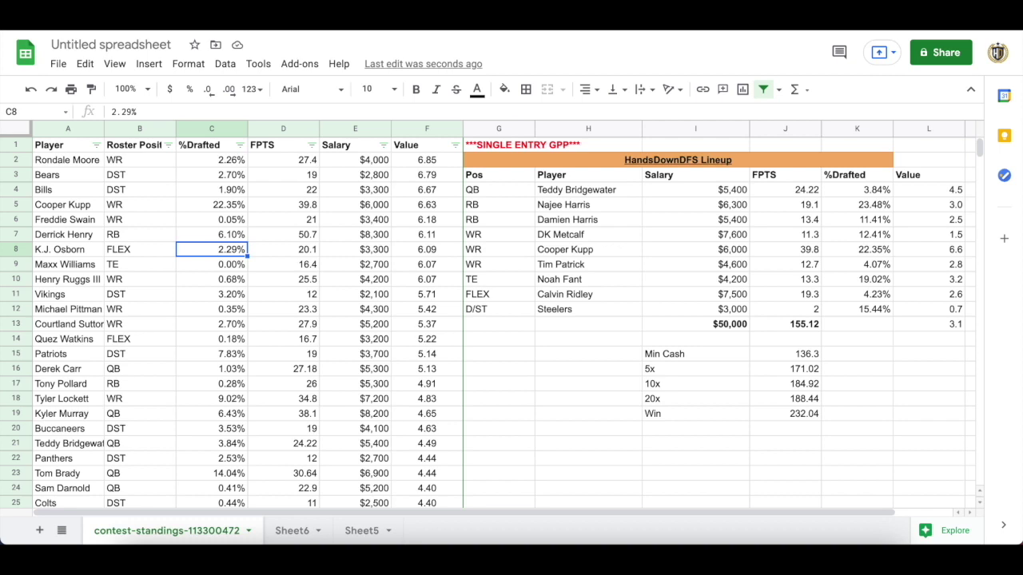
pyautogui.click(284, 249)
pyautogui.press('Right')
pyautogui.press('Down')
pyautogui.press('Left')
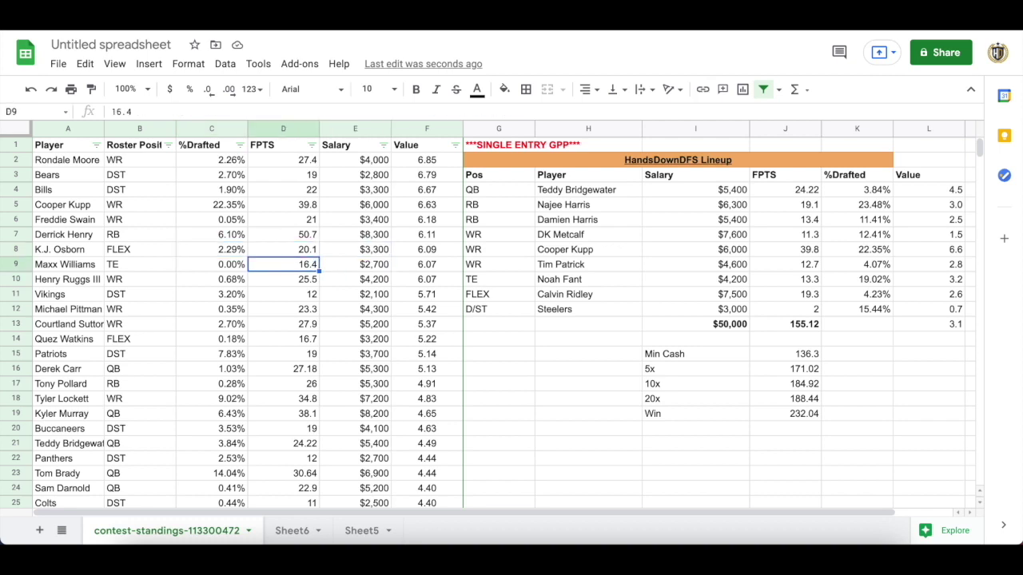
pyautogui.press('Down')
pyautogui.press('Left')
pyautogui.press('Down')
pyautogui.press('Down')
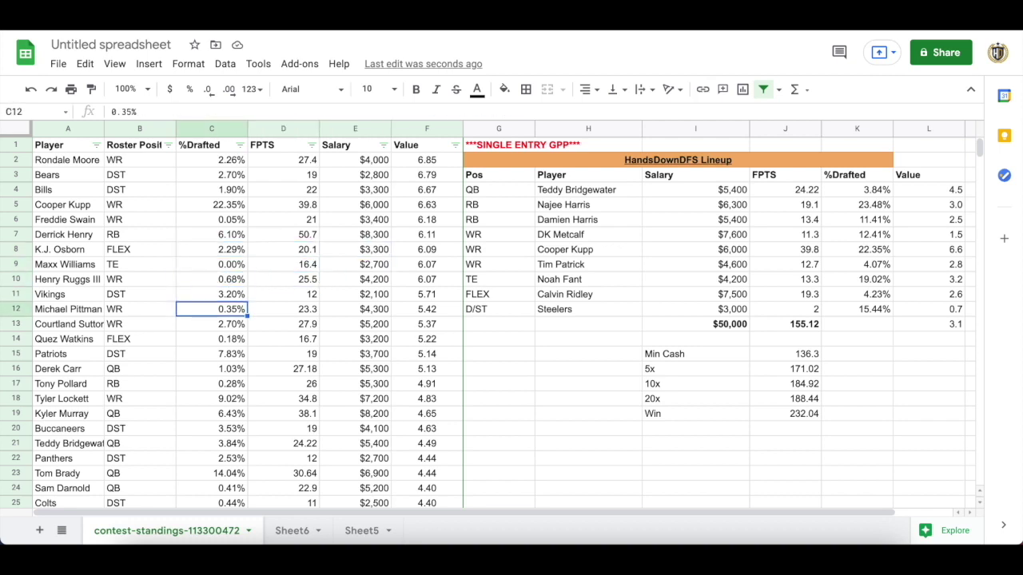
pyautogui.press('Right')
pyautogui.press('Right')
pyautogui.press('Right')
pyautogui.press('Right')
pyautogui.press('Left')
pyautogui.press('Left')
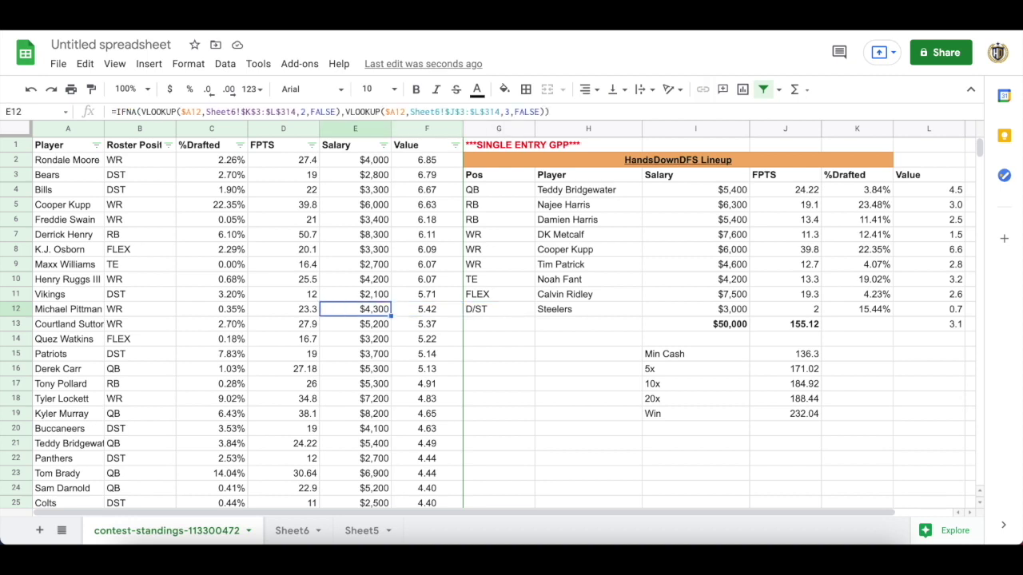
pyautogui.press('Left')
pyautogui.press('Left')
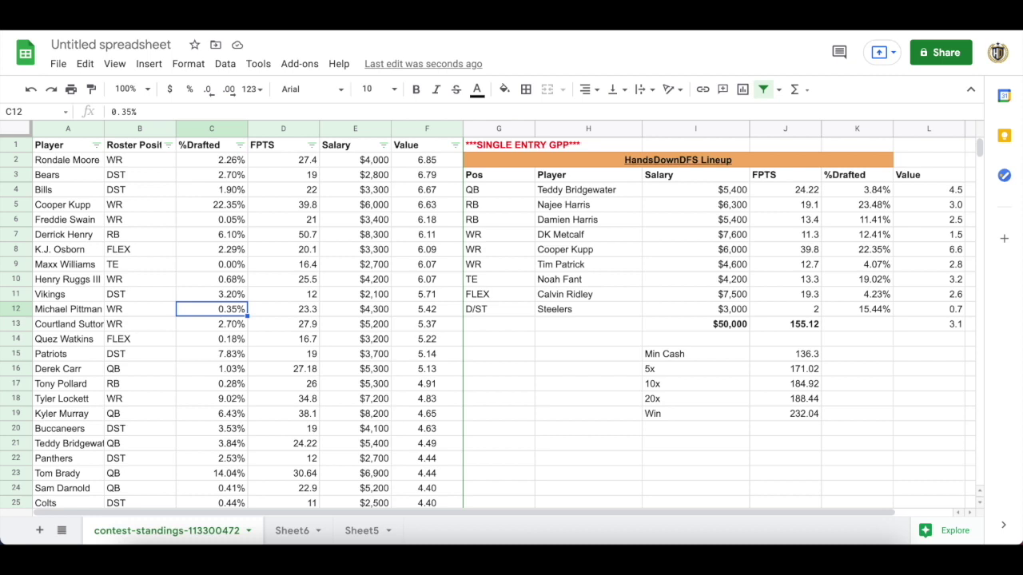
pyautogui.press('Right')
pyautogui.press('Right')
pyautogui.press('Right')
pyautogui.press('Left')
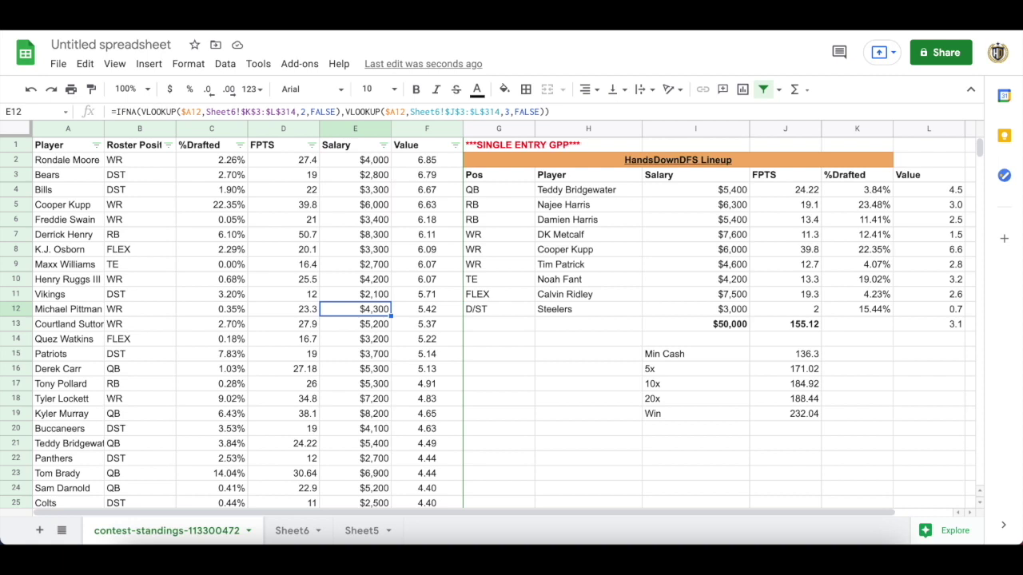
pyautogui.press('Left')
pyautogui.press('Down')
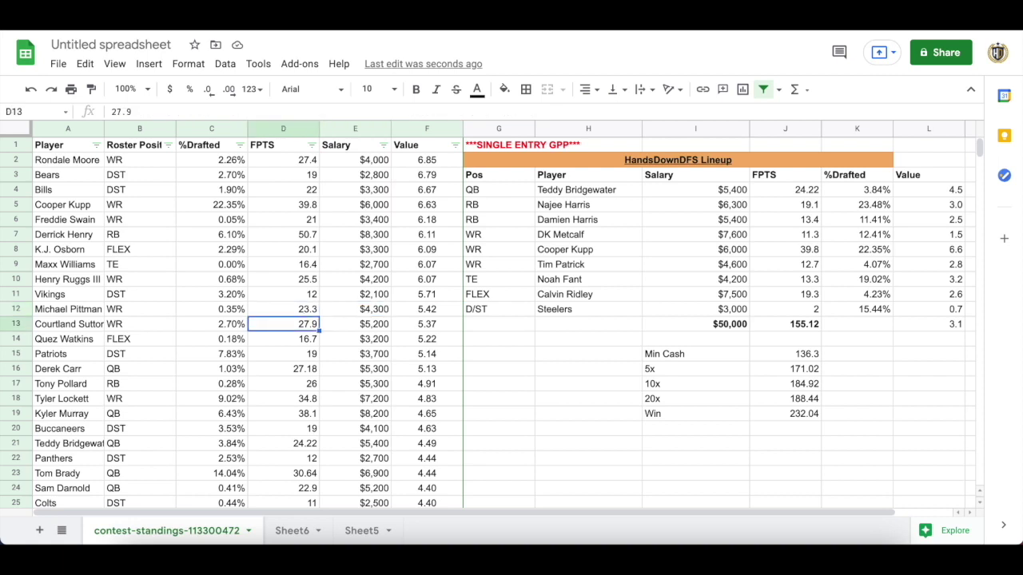
pyautogui.press('Down')
pyautogui.press('Down')
pyautogui.press('Down')
pyautogui.press('Down')
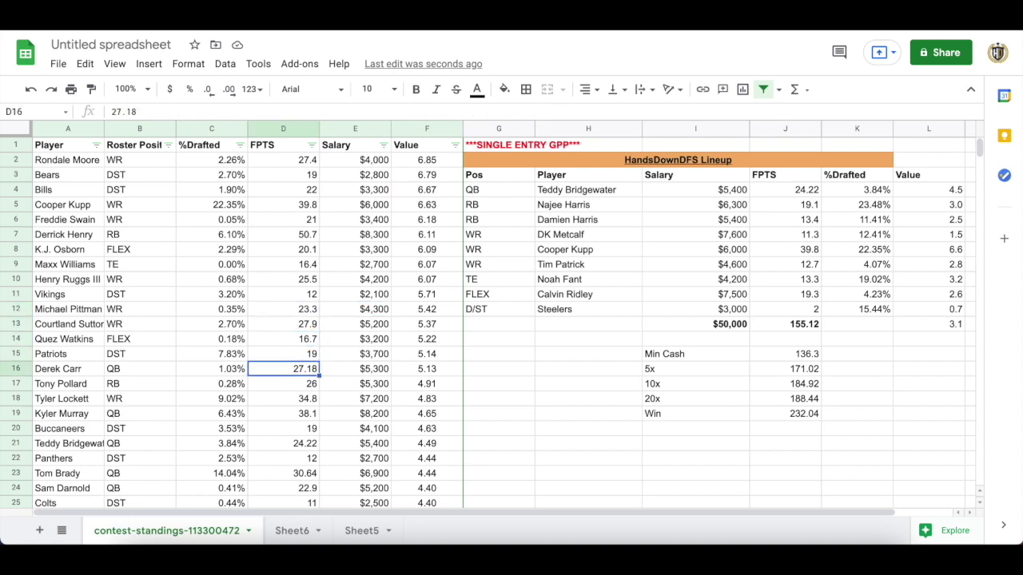
pyautogui.press('Left')
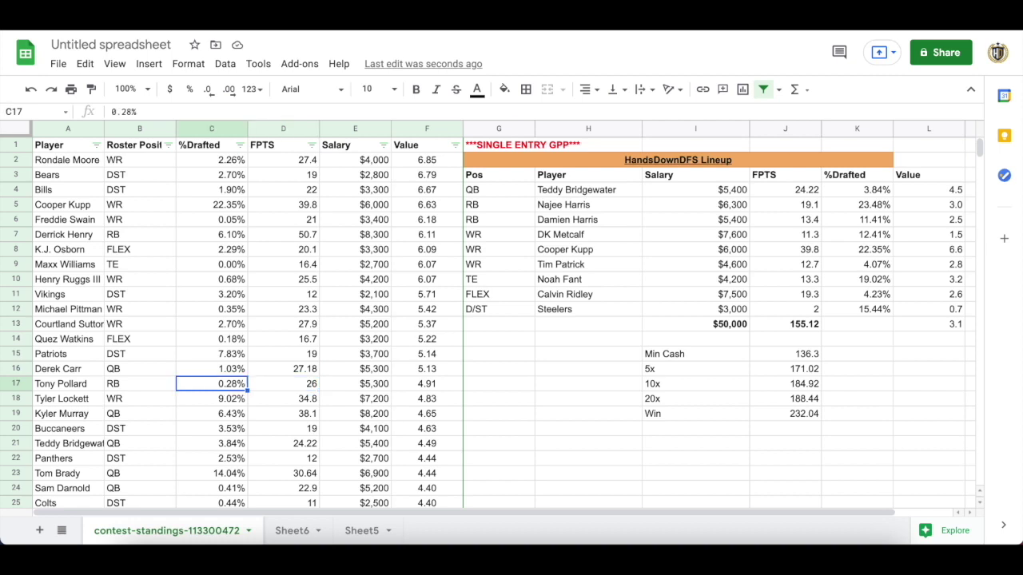
pyautogui.press('Up')
pyautogui.press('Up')
pyautogui.press('Up')
pyautogui.press('Up')
pyautogui.press('Up')
pyautogui.press('Up')
pyautogui.press('Up')
pyautogui.press('Up')
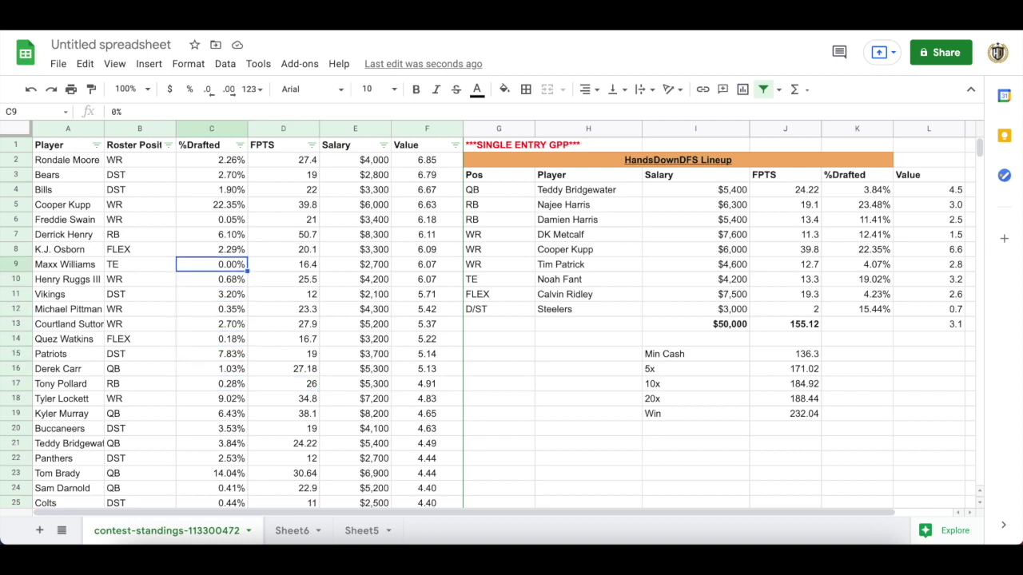
pyautogui.press('Right')
pyautogui.press('Left')
pyautogui.press('Right')
pyautogui.press('Left')
pyautogui.press('Right')
pyautogui.press('Right')
pyautogui.press('Left')
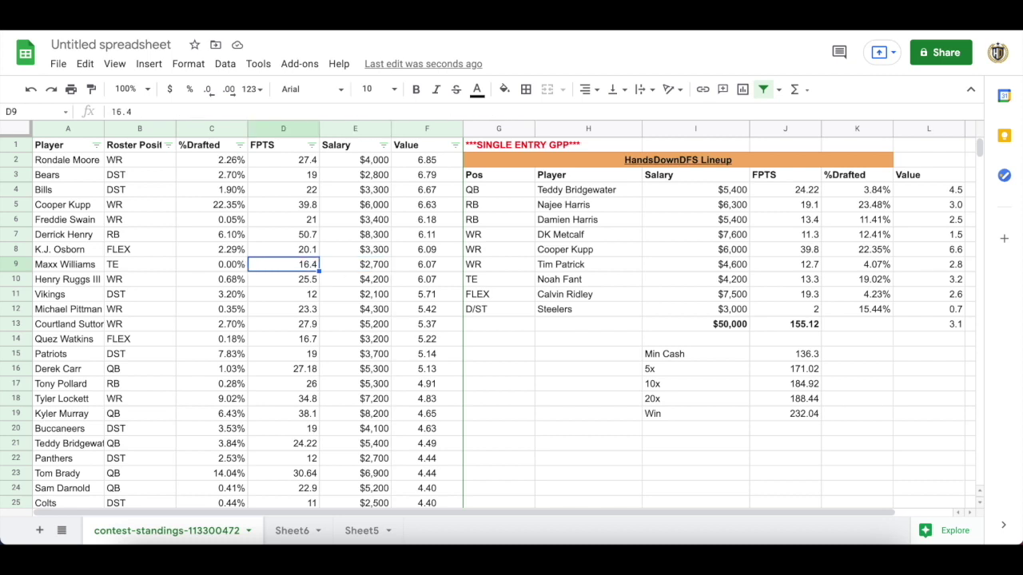
pyautogui.press('Left')
pyautogui.press('Up')
pyautogui.press('Up')
pyautogui.press('Up')
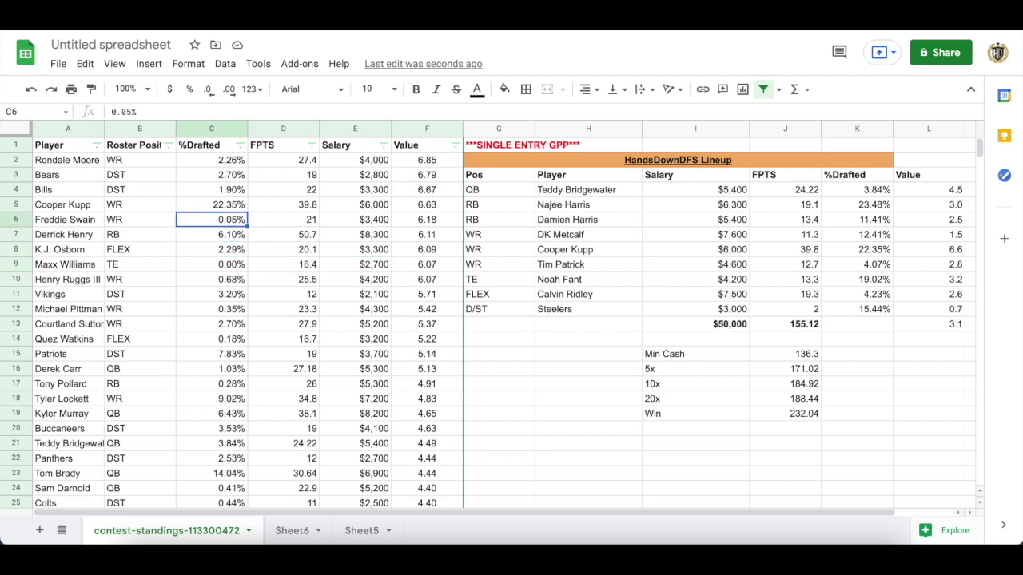
pyautogui.press('Right')
pyautogui.press('Left')
pyautogui.press('Right')
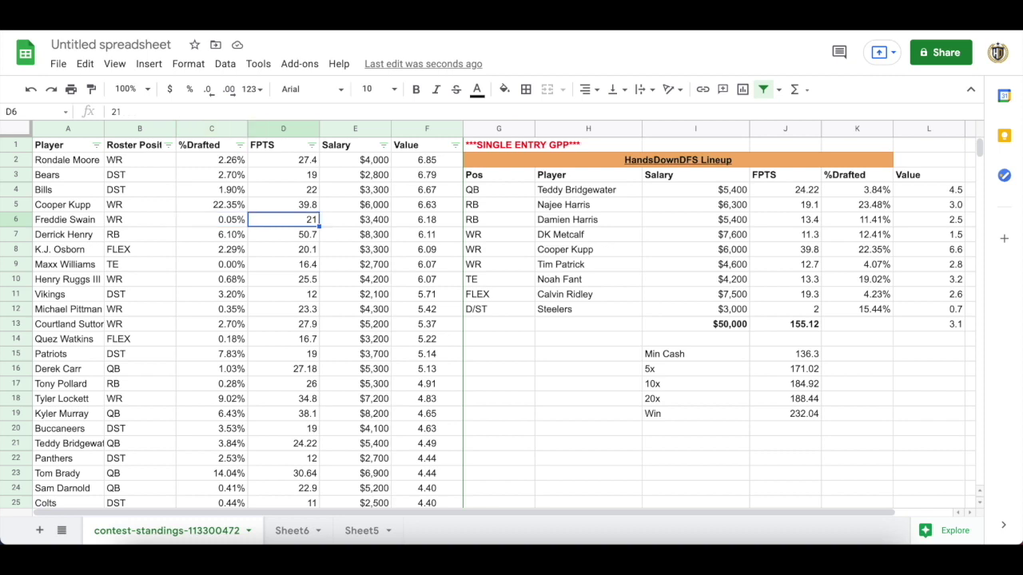
pyautogui.press('Right')
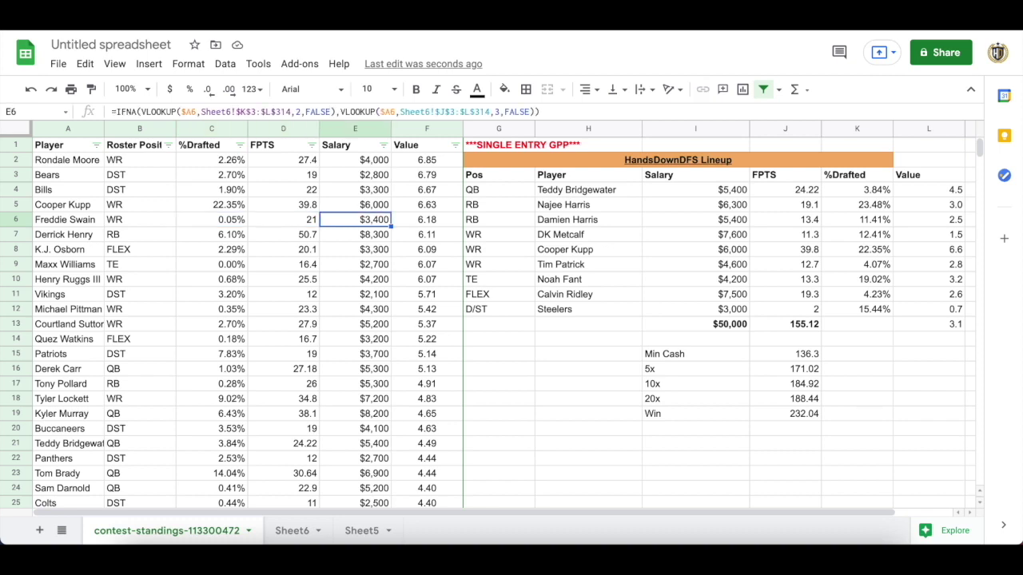
pyautogui.click(322, 252)
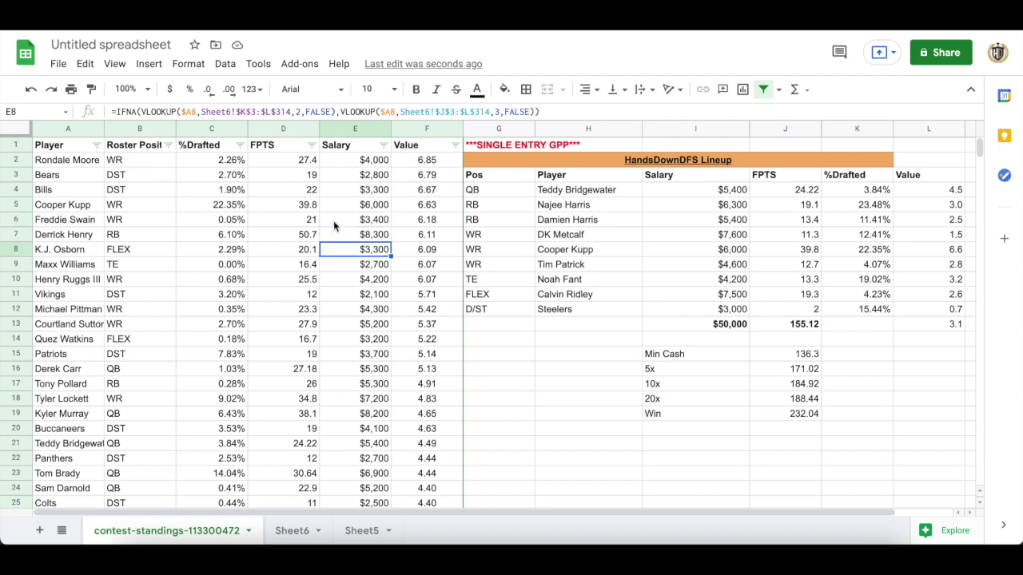
pyautogui.click(333, 222)
pyautogui.click(594, 190)
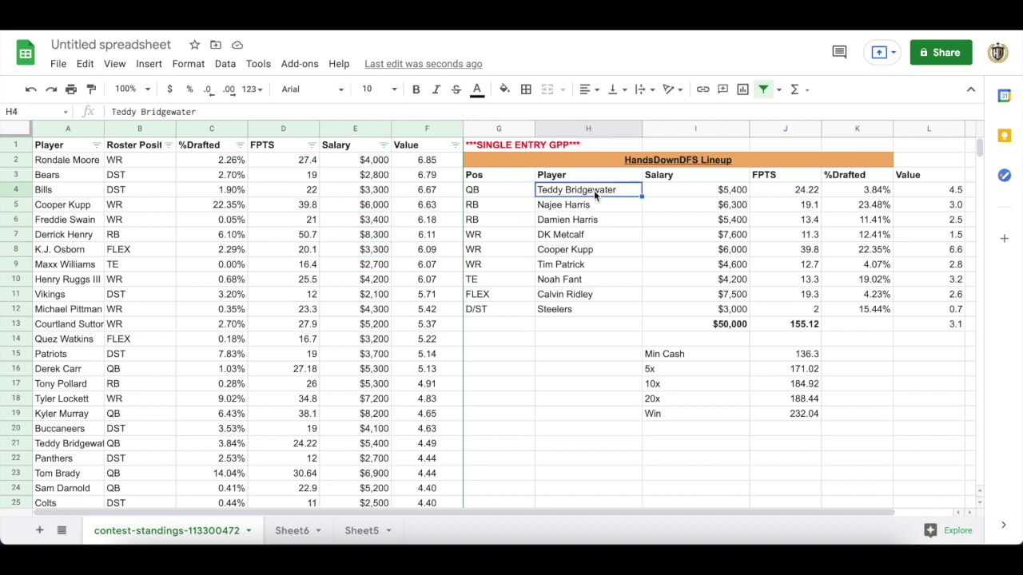
pyautogui.press('Down')
pyautogui.press('Up')
pyautogui.press('Down')
pyautogui.press('Down')
pyautogui.press('Down')
pyautogui.press('Down')
pyautogui.press('Down')
pyautogui.press('Down')
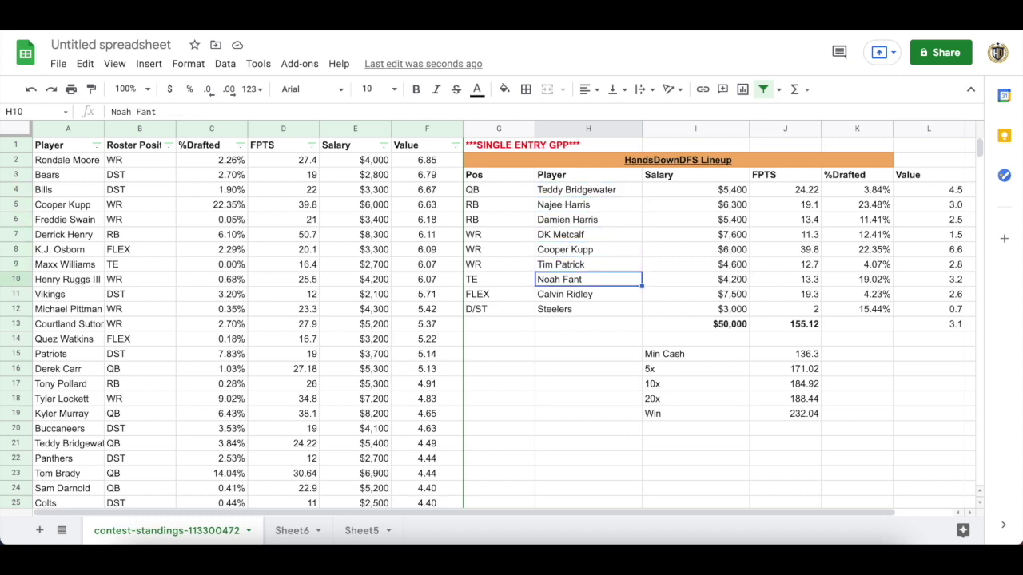
pyautogui.press('Up')
pyautogui.press('Up')
pyautogui.press('Up')
pyautogui.press('Up')
pyautogui.press('Up')
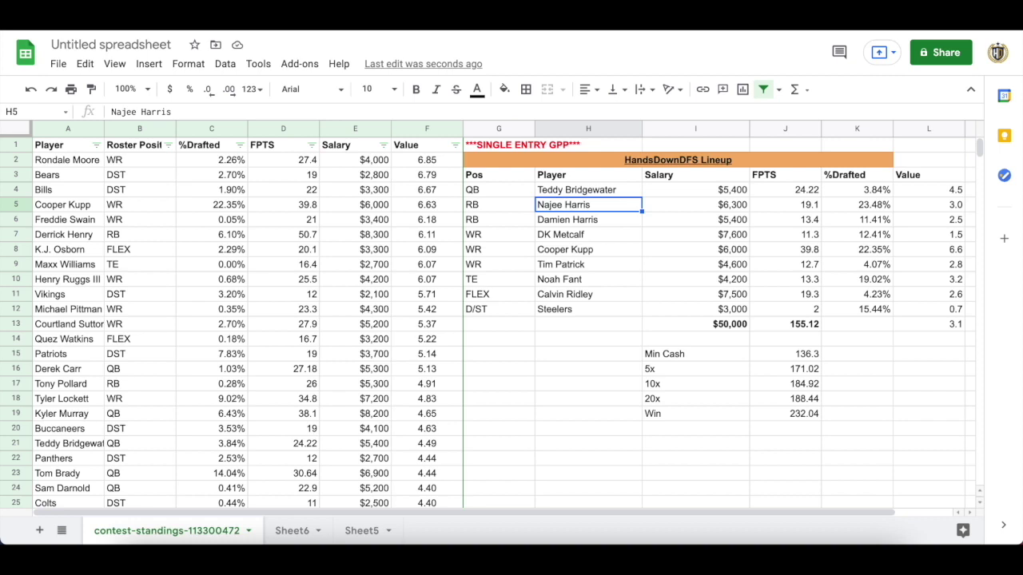
pyautogui.press('Down')
pyautogui.press('Down')
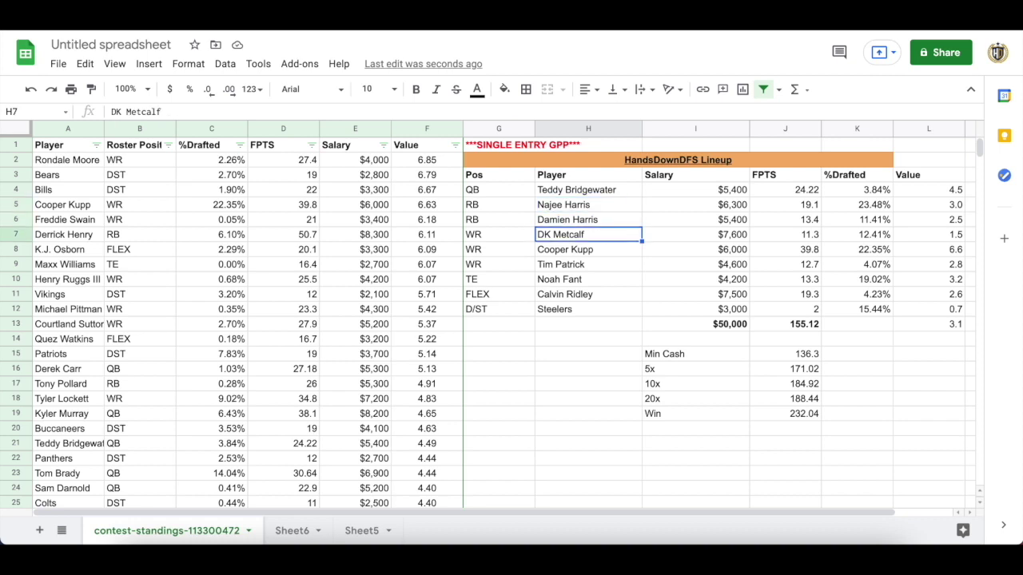
pyautogui.press('Down')
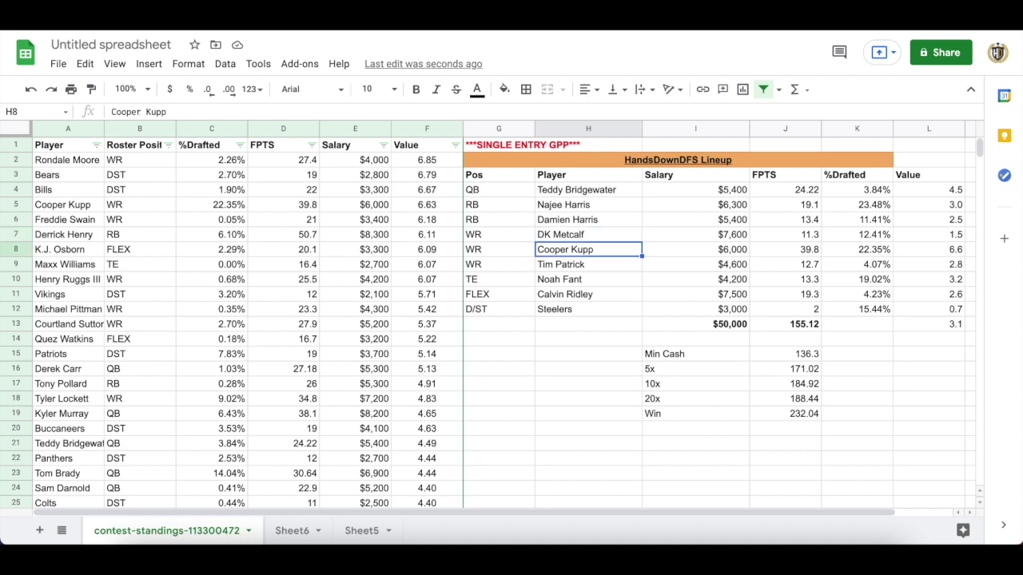
pyautogui.press('Up')
pyautogui.press('Down')
pyautogui.press('Down')
pyautogui.press('Up')
pyautogui.press('Up')
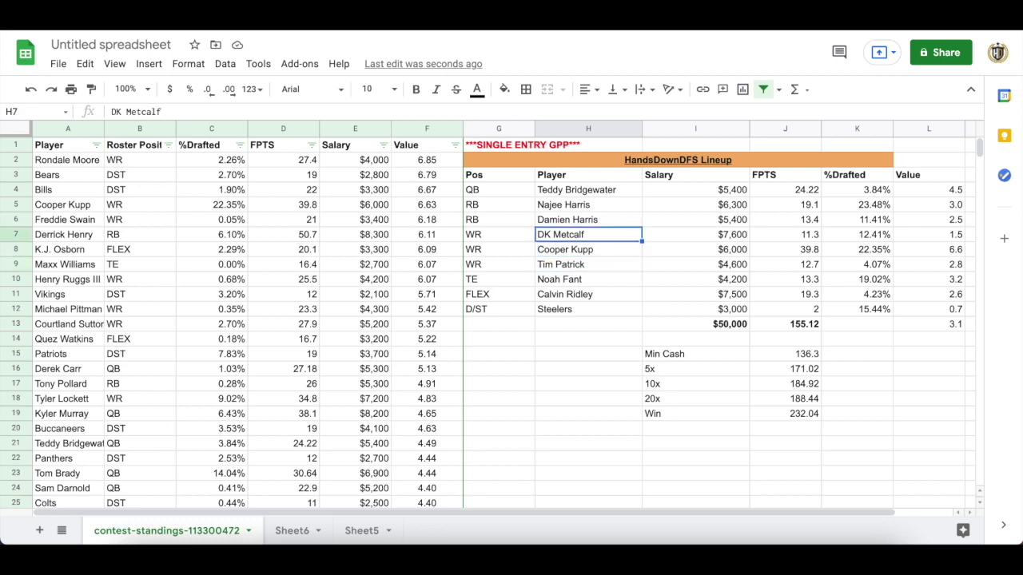
pyautogui.press('Down')
pyautogui.press('Right')
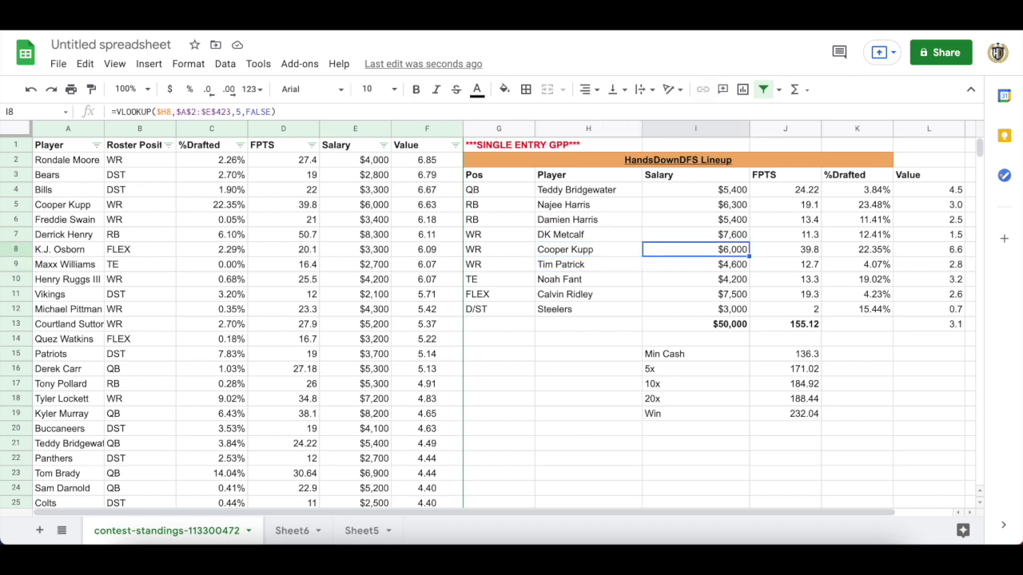
pyautogui.press('Left')
pyautogui.press('Down')
pyautogui.press('Down')
pyautogui.press('Down')
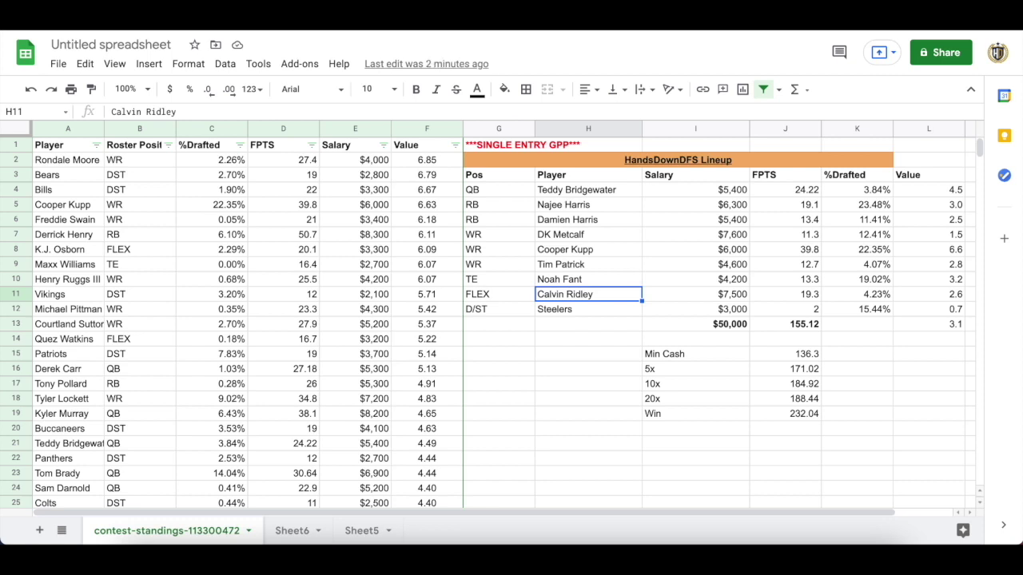
pyautogui.click(588, 310)
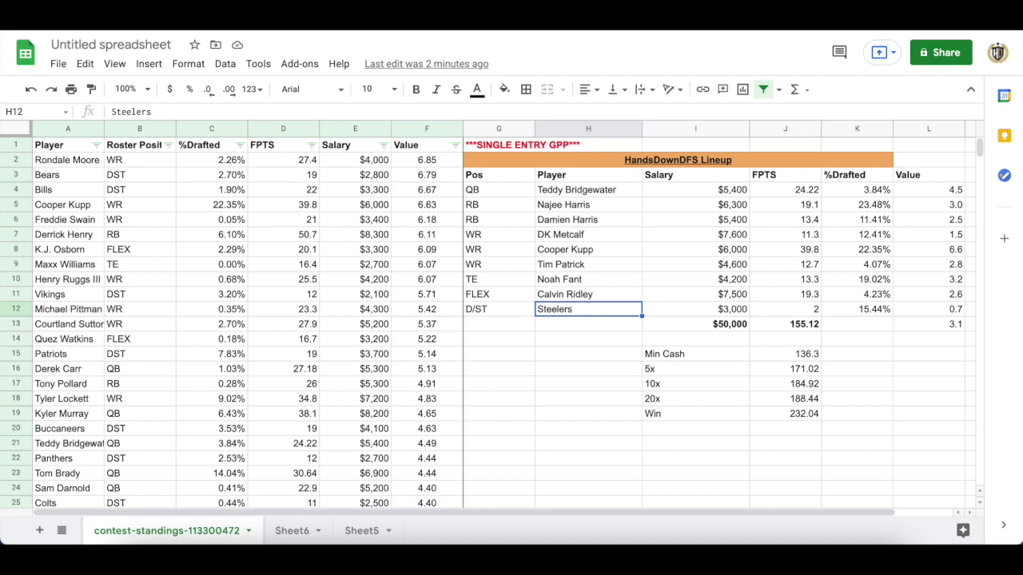
pyautogui.click(498, 294)
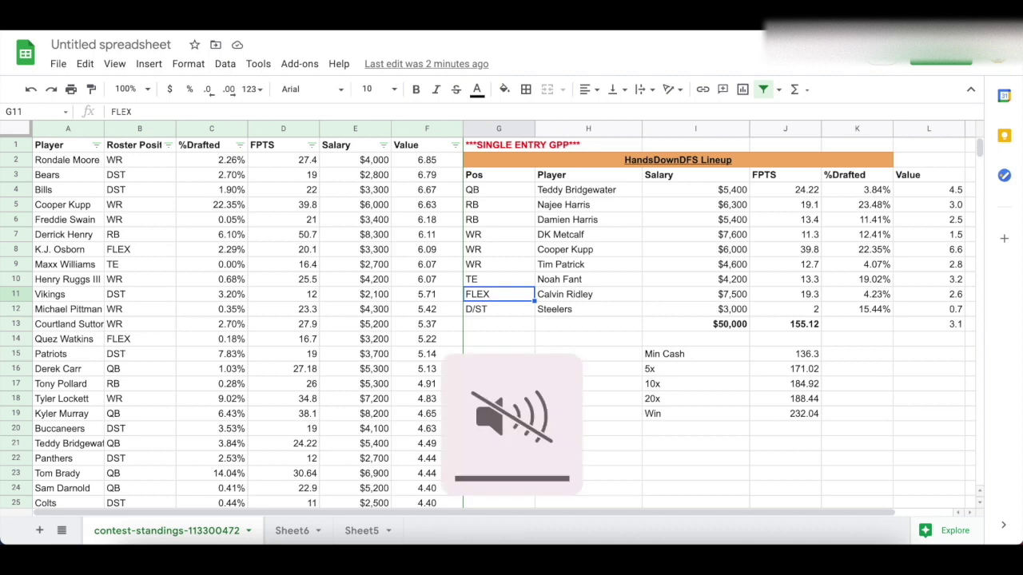
pyautogui.click(721, 297)
pyautogui.press('Right')
pyautogui.press('Right')
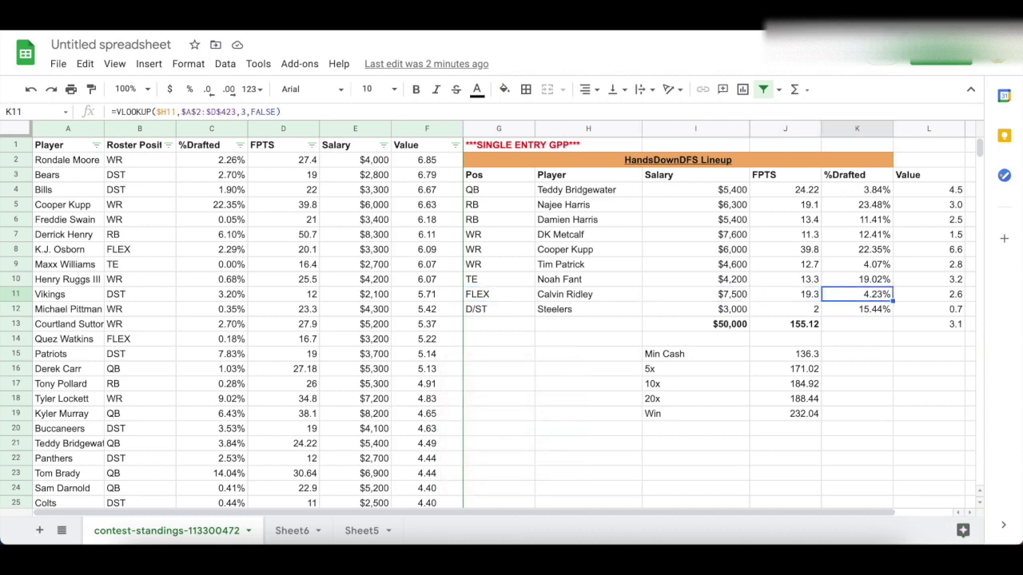
pyautogui.press('Left')
pyautogui.press('Down')
pyautogui.press('Left')
pyautogui.press('Left')
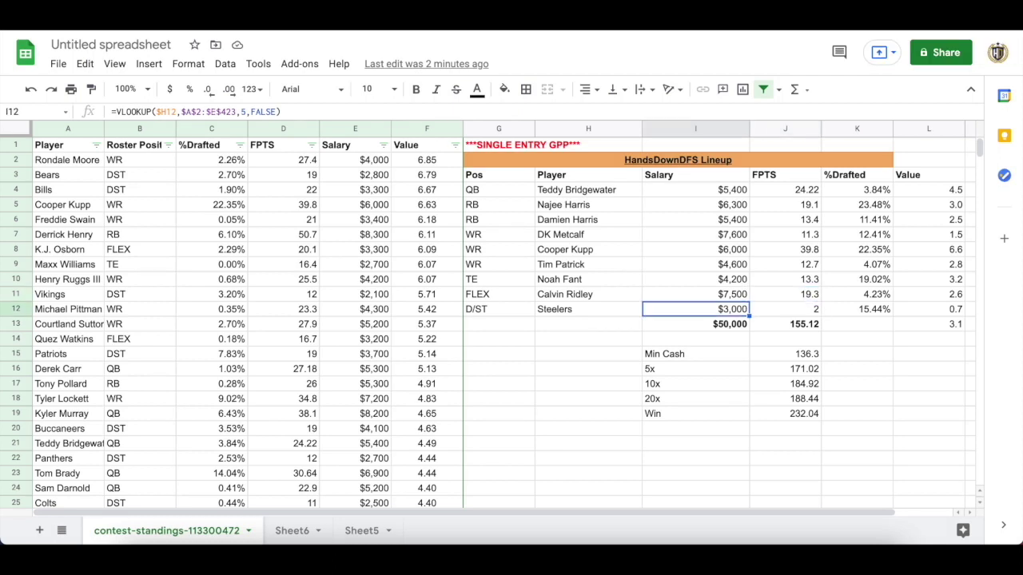
pyautogui.press('Right')
pyautogui.press('Right')
pyautogui.press('Left')
pyautogui.press('Left')
pyautogui.press('Left')
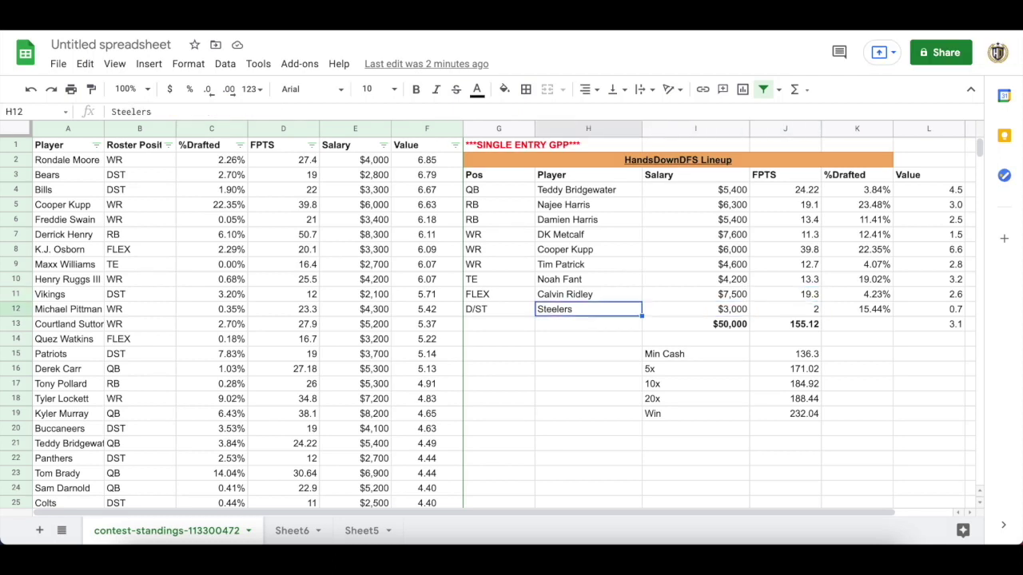
pyautogui.press('Right')
pyautogui.press('Right')
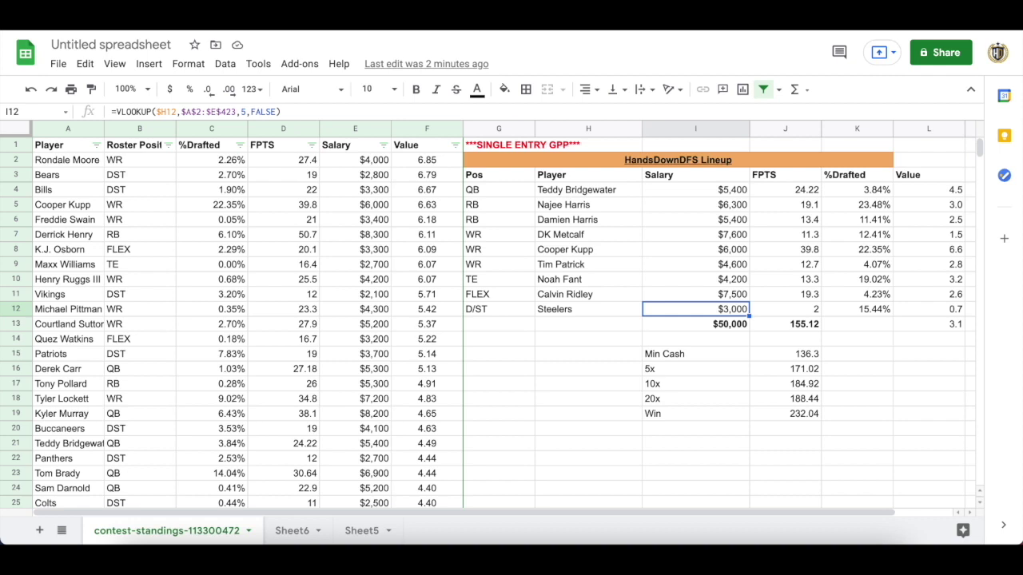
pyautogui.press('Up')
pyautogui.press('Right')
pyautogui.press('Left')
pyautogui.press('Up')
pyautogui.press('Left')
pyautogui.press('Up')
pyautogui.press('Up')
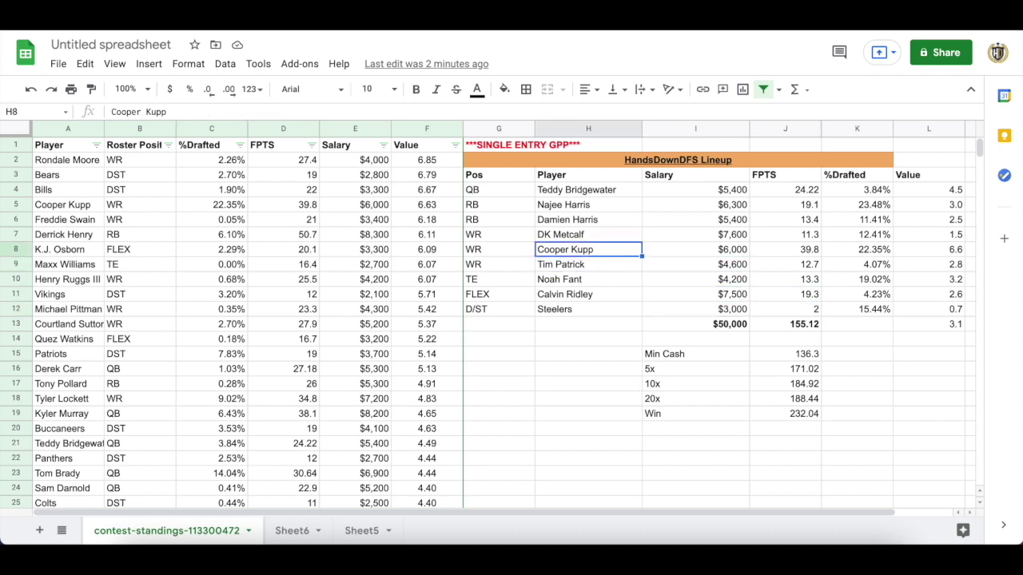
pyautogui.click(812, 326)
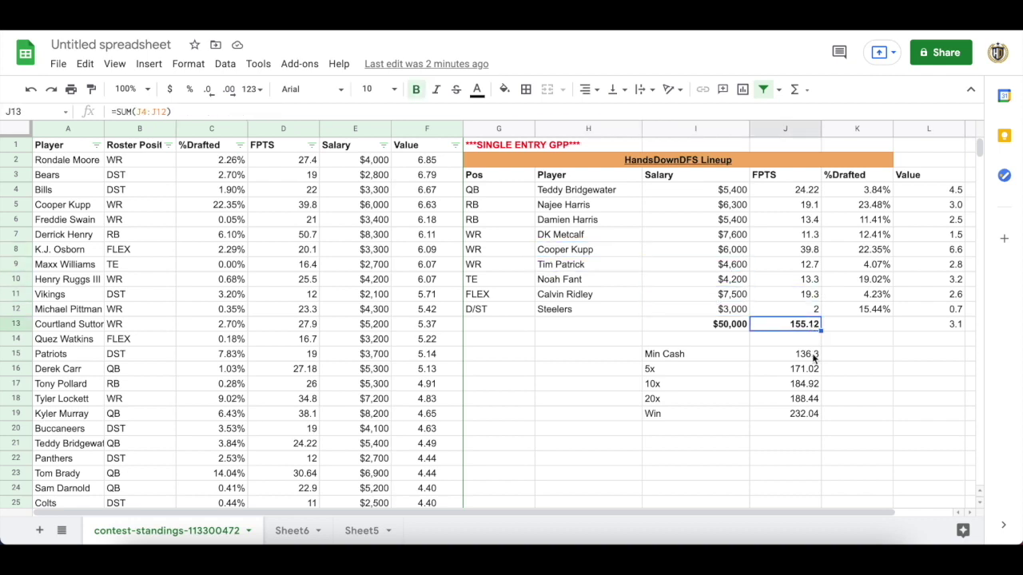
pyautogui.click(814, 358)
pyautogui.click(859, 361)
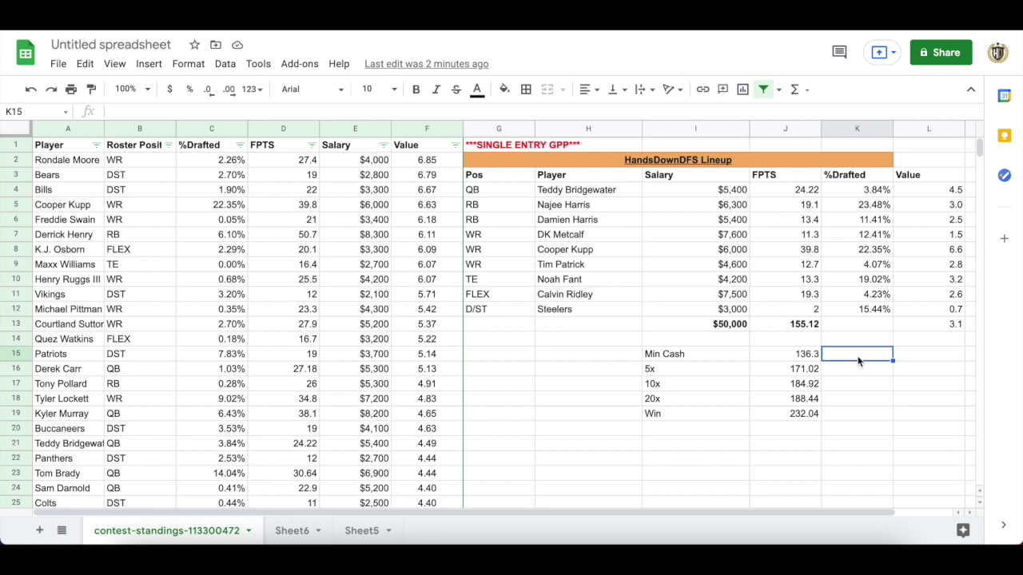
pyautogui.click(562, 336)
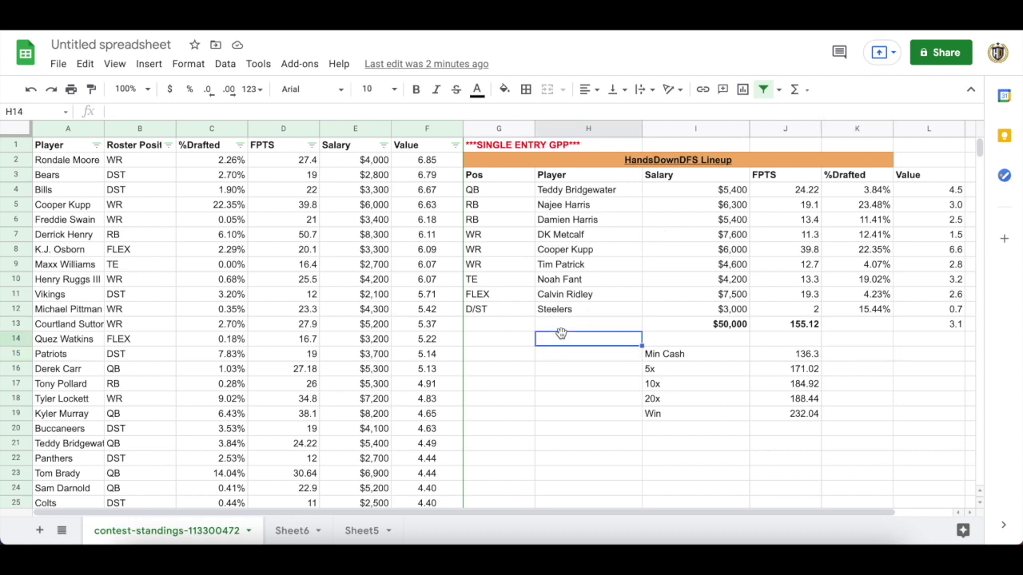
pyautogui.press('Up')
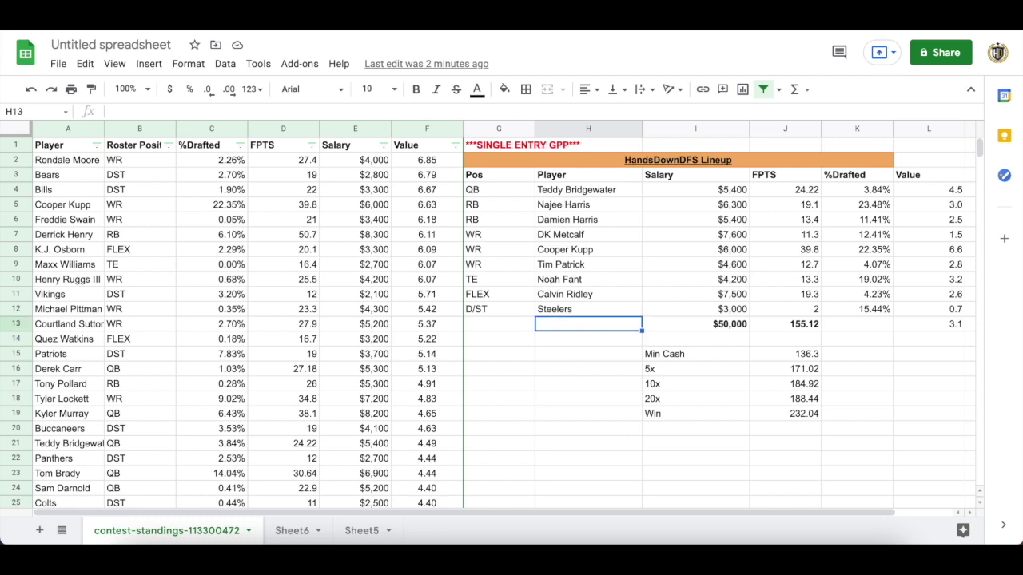
pyautogui.press('Right')
pyautogui.press('Right')
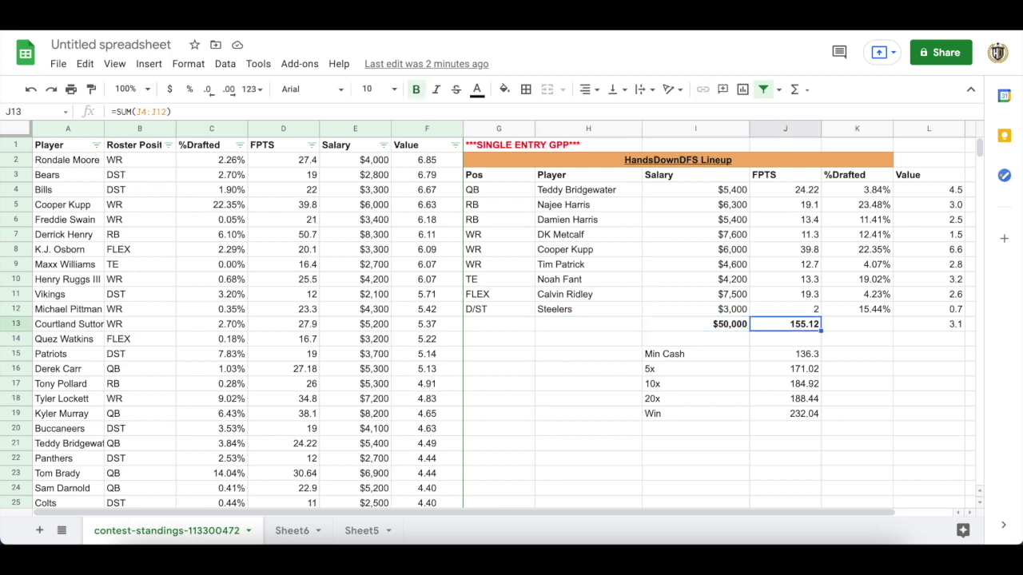
pyautogui.press('Left')
pyautogui.press('Left')
pyautogui.press('Up')
pyautogui.press('Up')
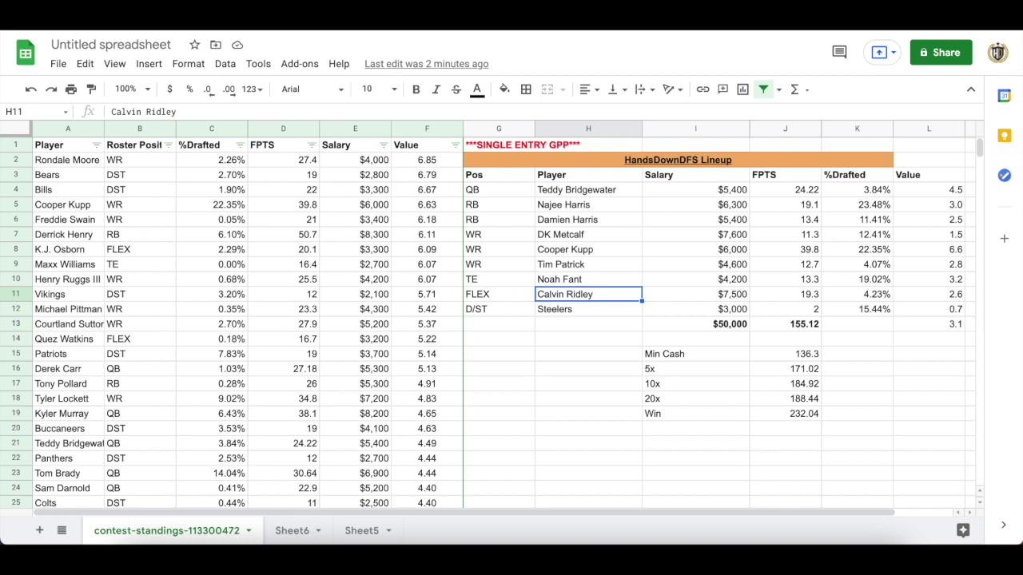
pyautogui.press('Up')
pyautogui.press('Up')
pyautogui.press('Up')
pyautogui.press('Up')
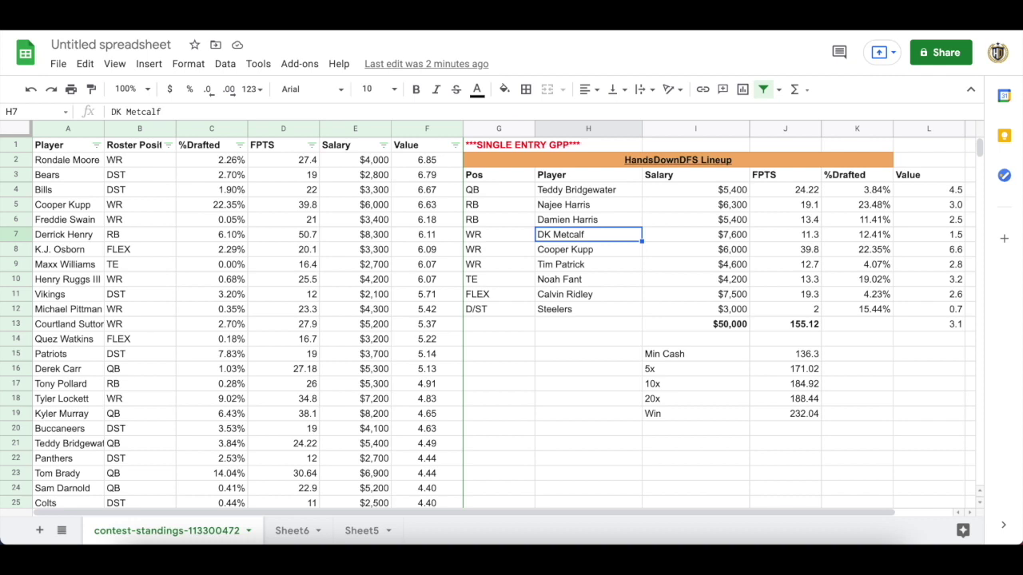
# - Enter Tyler Lockett over DK Metcalf at WR and compare against the 171.02 5x payout threshold
pyautogui.write('Tyler Lockett')
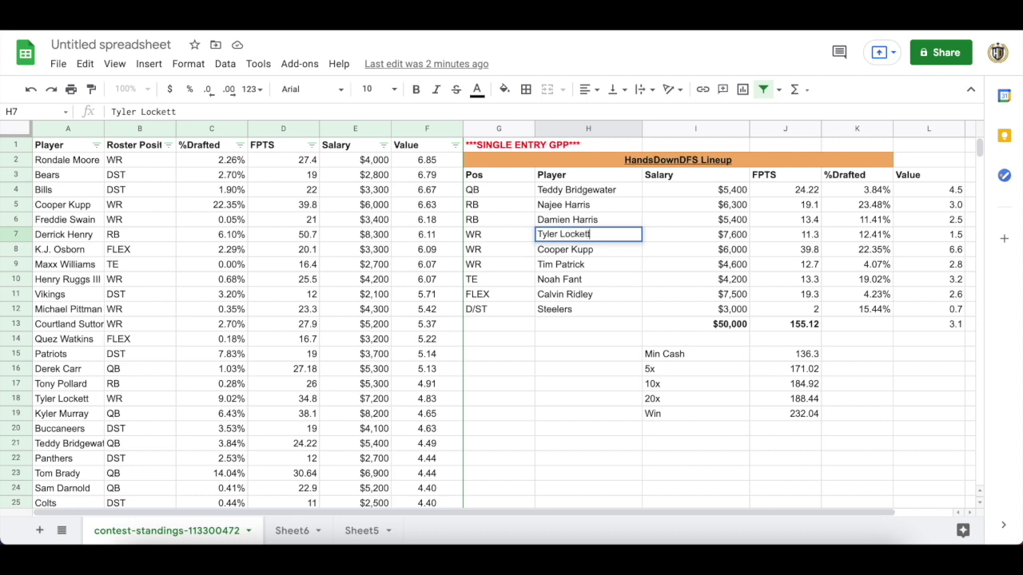
pyautogui.press('Return')
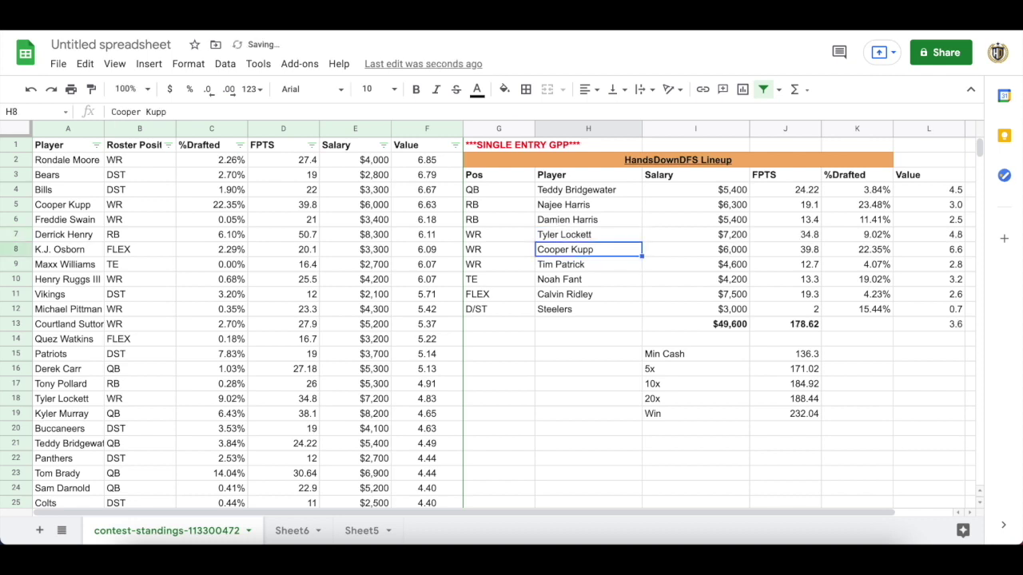
pyautogui.click(780, 372)
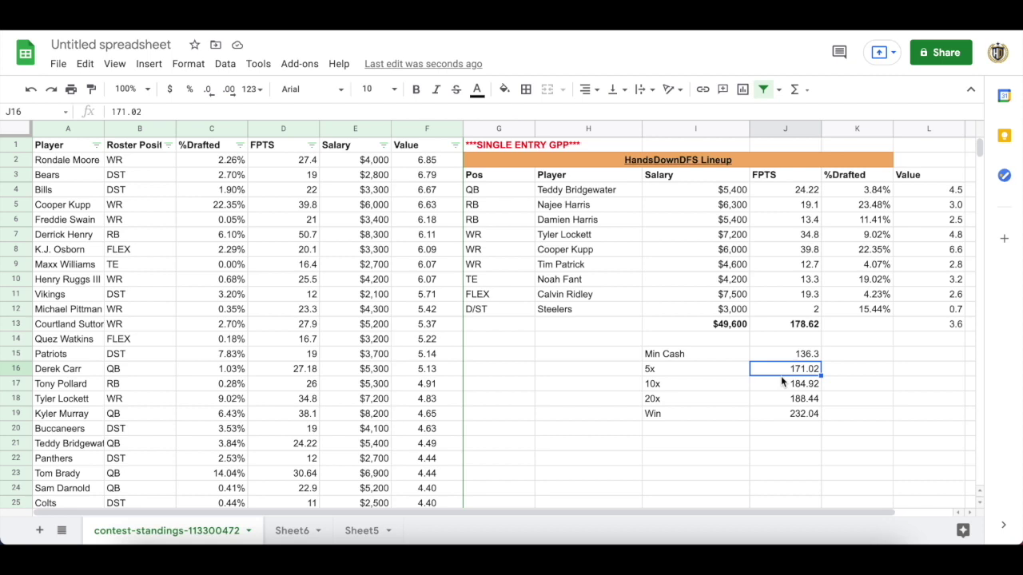
# - Confirm the 178.62-point and $49,600 totals, then select the Tim Patrick lineup entry
pyautogui.click(795, 327)
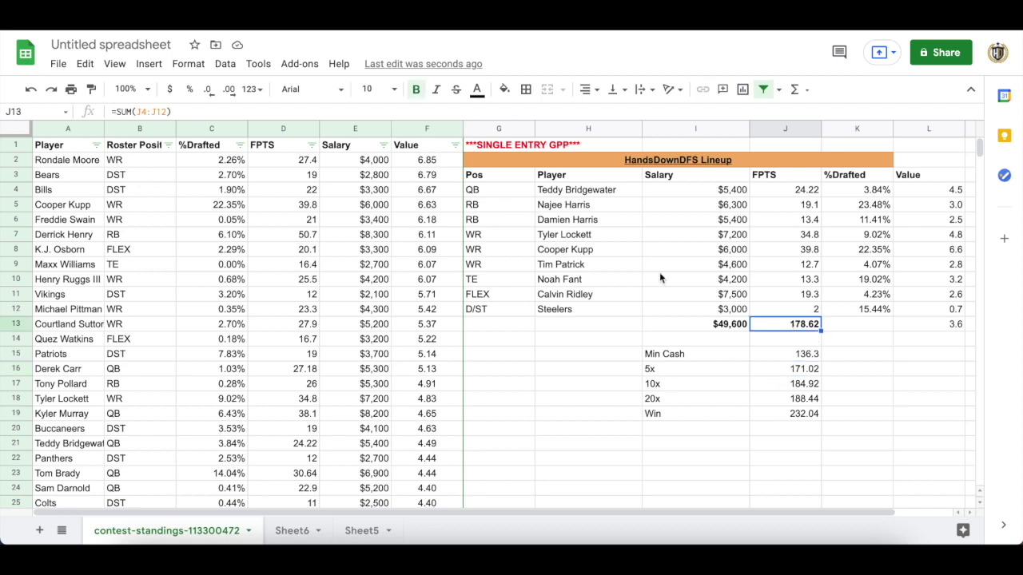
pyautogui.click(689, 328)
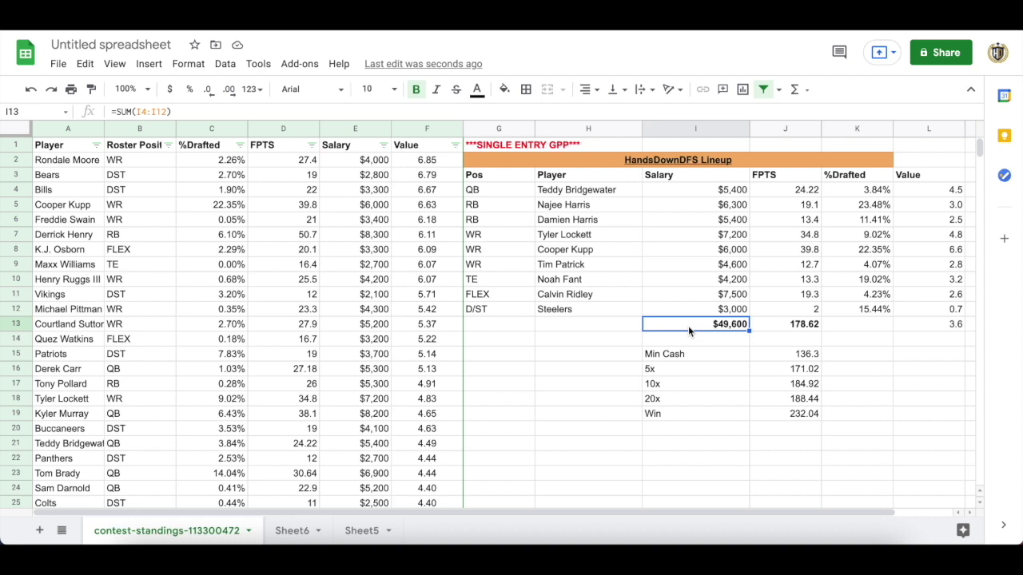
pyautogui.click(589, 309)
pyautogui.click(499, 279)
pyautogui.click(589, 264)
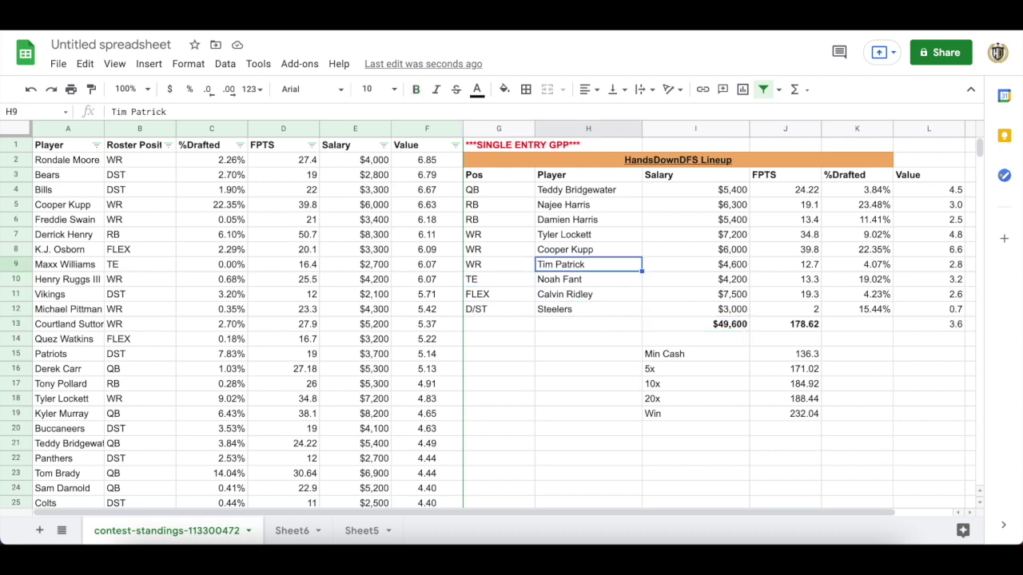
pyautogui.click(588, 279)
pyautogui.click(588, 264)
# - Replace Tim Patrick with Courtland Sutton and verify the $50,200 salary total
pyautogui.press('Right')
pyautogui.press('Right')
pyautogui.press('Left')
pyautogui.press('Left')
pyautogui.press('Left')
pyautogui.press('Right')
pyautogui.write('Courtland Sut')
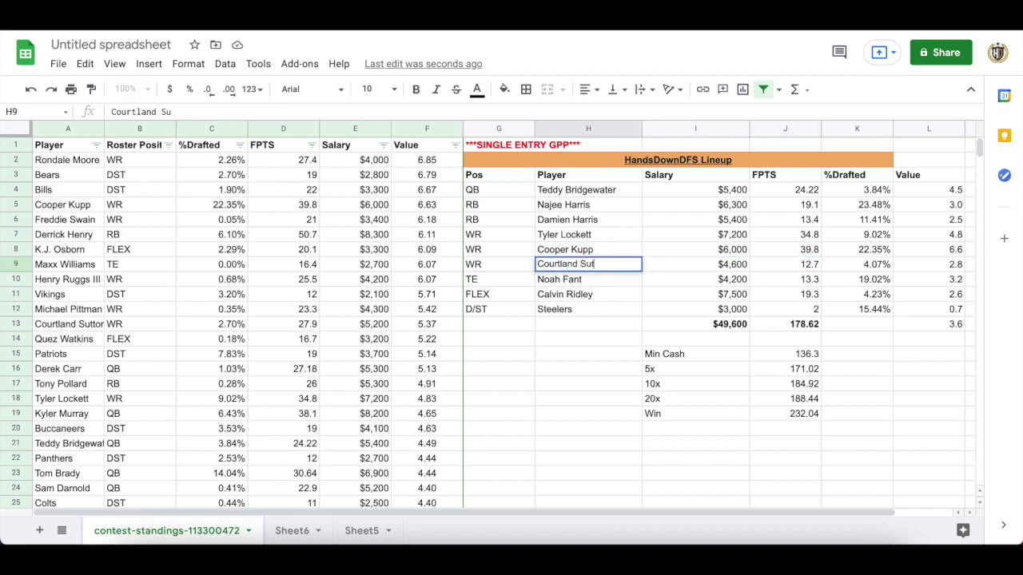
pyautogui.write('ton')
pyautogui.press('Return')
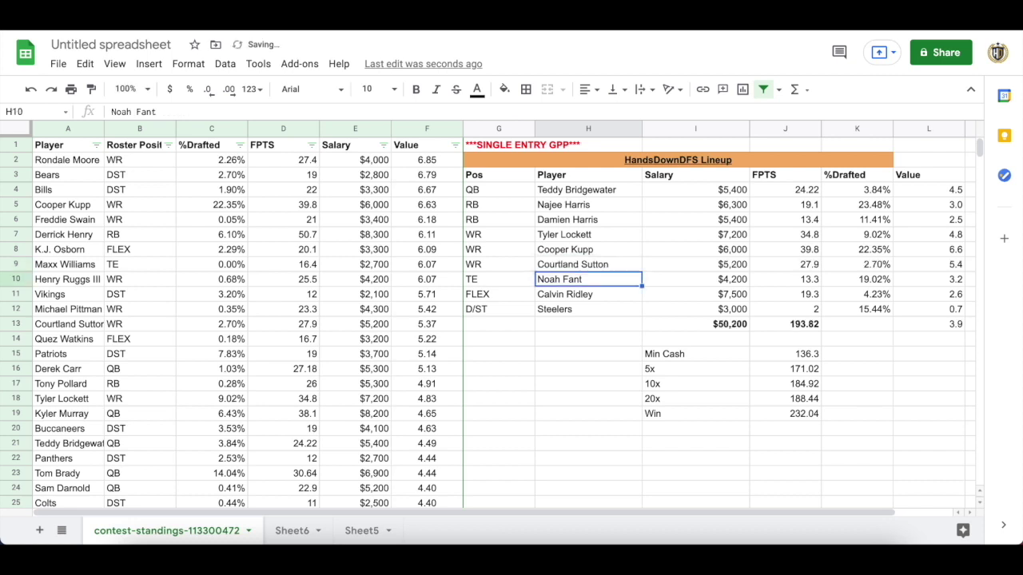
pyautogui.click(588, 310)
pyautogui.click(695, 323)
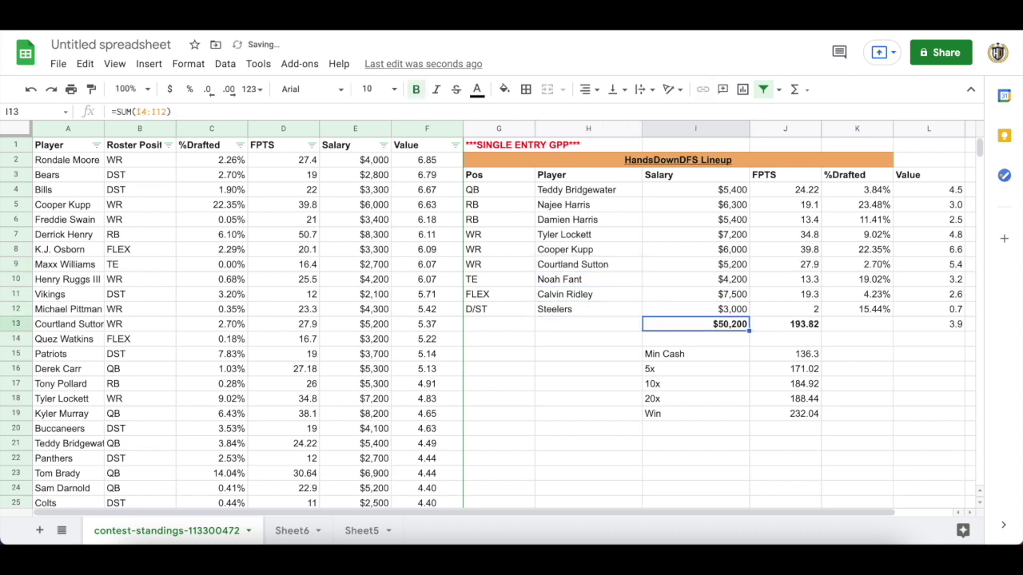
# - Inspect the lineup's salary lookup formulas and select the Steelers D/ST entry in H12
pyautogui.press('Up')
pyautogui.press('Up')
pyautogui.press('Left')
pyautogui.press('Down')
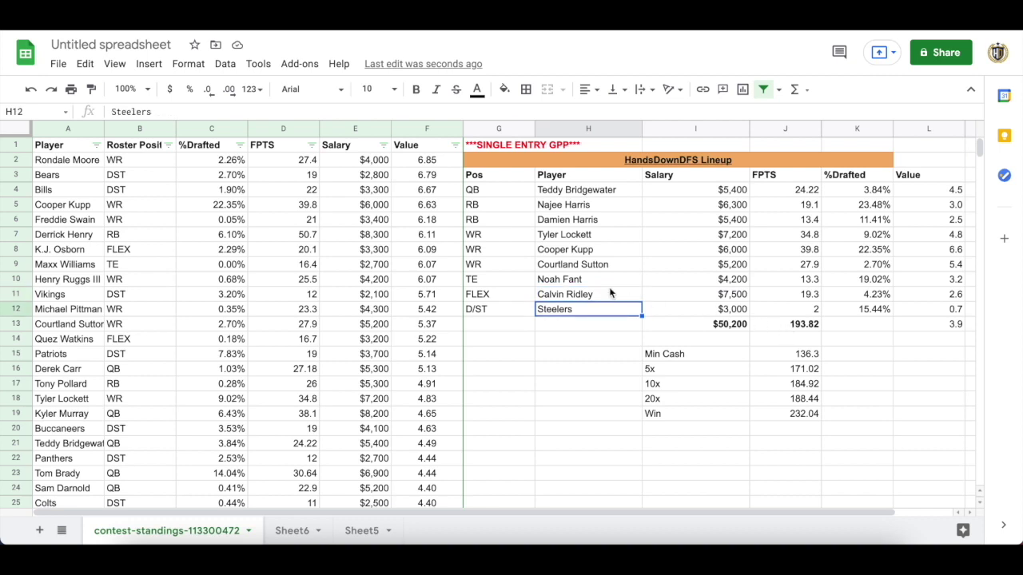
pyautogui.press('Right')
pyautogui.press('Left')
pyautogui.press('Right')
pyautogui.press('Up')
pyautogui.press('Up')
pyautogui.press('Up')
pyautogui.press('Up')
pyautogui.press('Up')
pyautogui.press('Down')
pyautogui.press('Down')
pyautogui.press('Down')
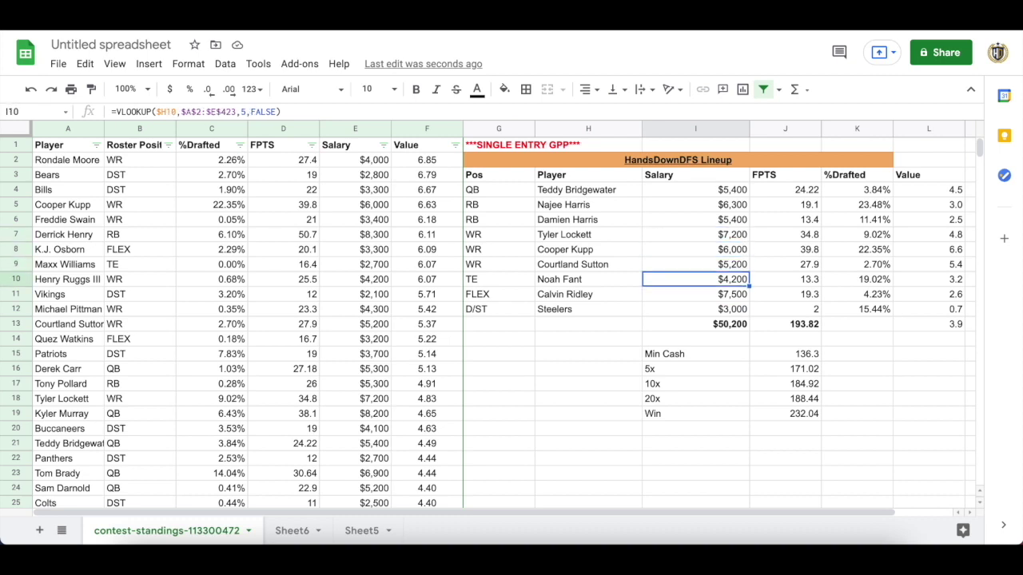
pyautogui.press('Left')
pyautogui.press('Down')
pyautogui.press('Down')
pyautogui.press('Right')
pyautogui.press('Left')
pyautogui.press('Left')
pyautogui.press('Right')
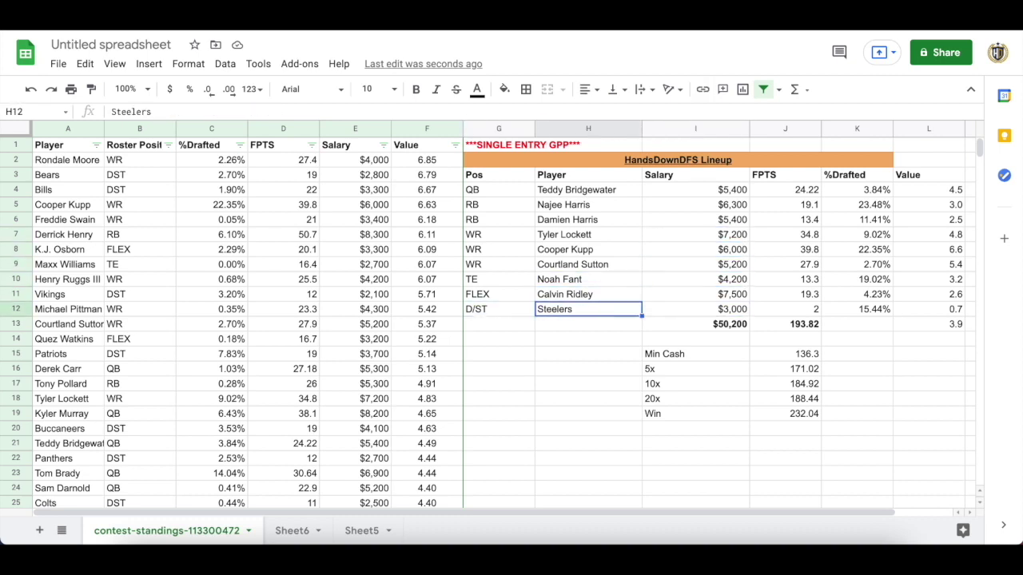
pyautogui.press('Left')
pyautogui.press('Right')
pyautogui.click(498, 310)
pyautogui.click(588, 309)
# - Enter Bears as the defense and confirm totals of $50,000 and 210.82 points
pyautogui.write('Bears')
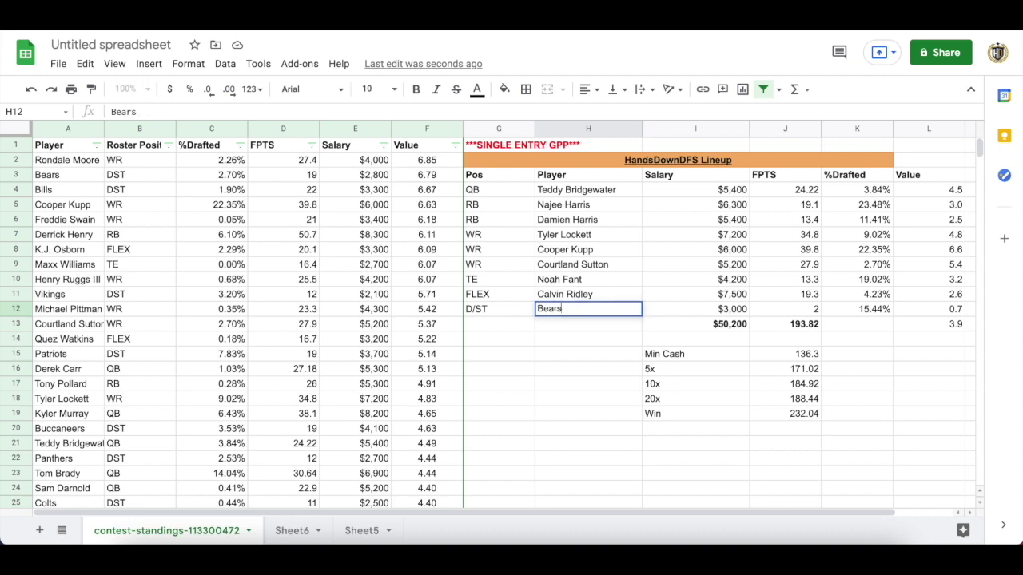
pyautogui.press('Return')
pyautogui.click(695, 324)
pyautogui.click(588, 324)
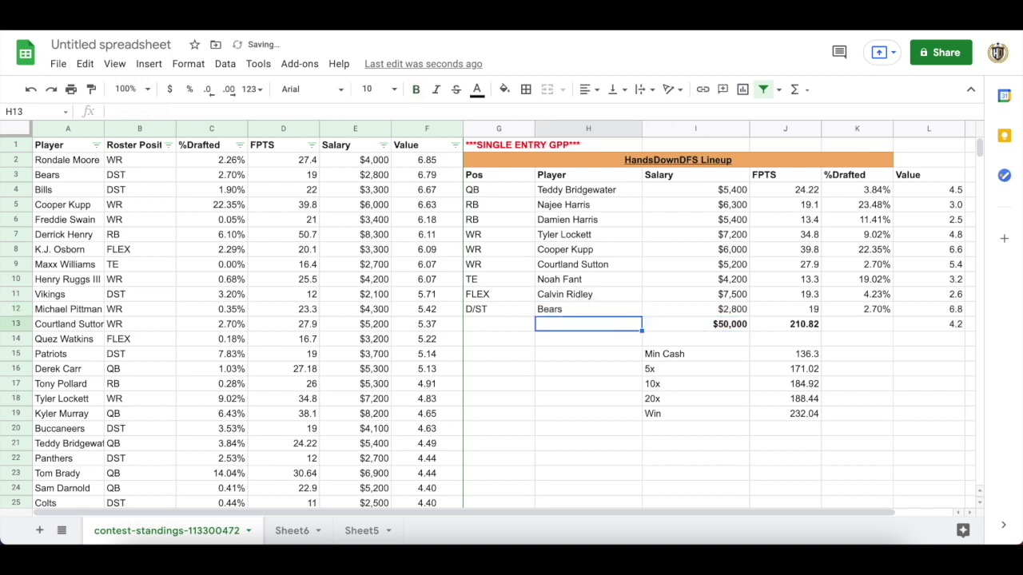
pyautogui.click(696, 324)
pyautogui.click(785, 323)
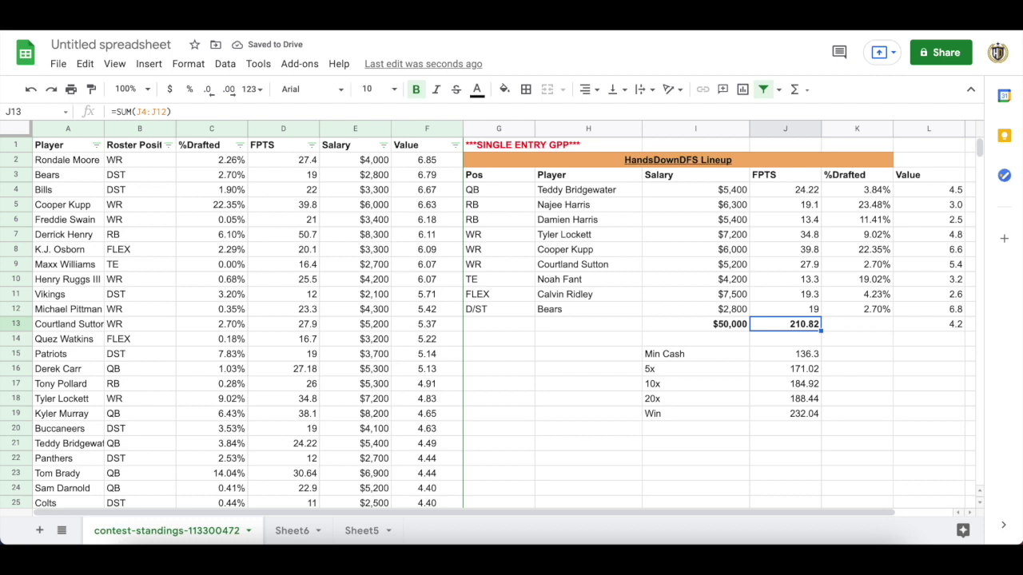
pyautogui.press('Down')
pyautogui.press('Down')
pyautogui.press('Down')
pyautogui.press('Down')
pyautogui.press('Down')
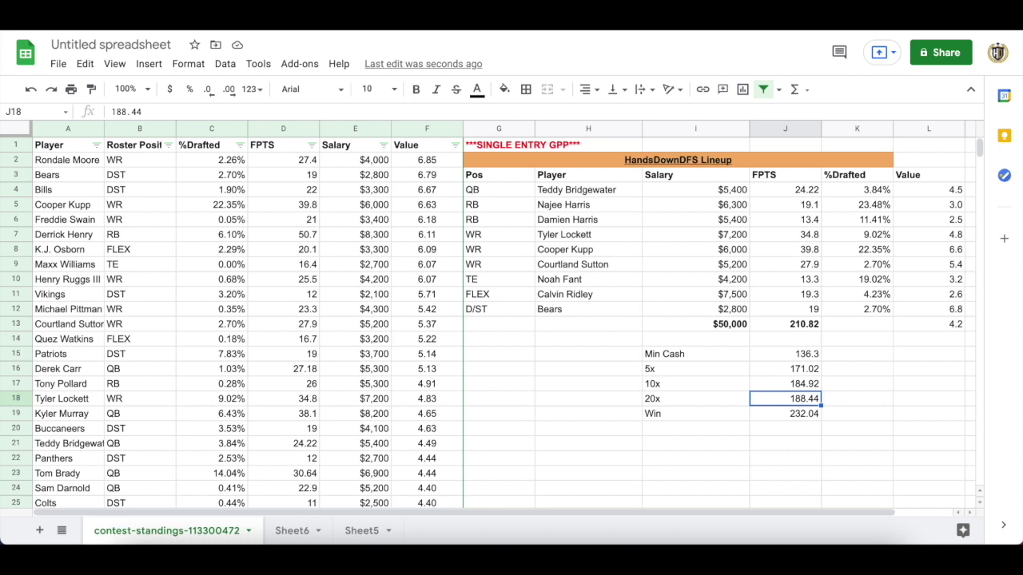
pyautogui.press('Up')
pyautogui.press('Up')
pyautogui.press('Up')
pyautogui.press('Up')
pyautogui.press('Up')
pyautogui.press('Up')
pyautogui.press('Up')
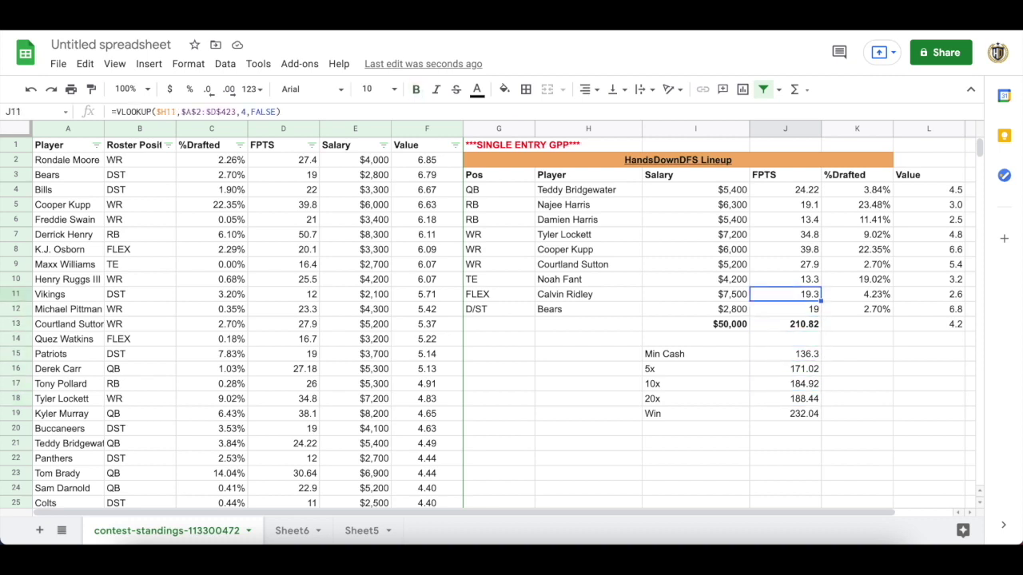
pyautogui.click(594, 205)
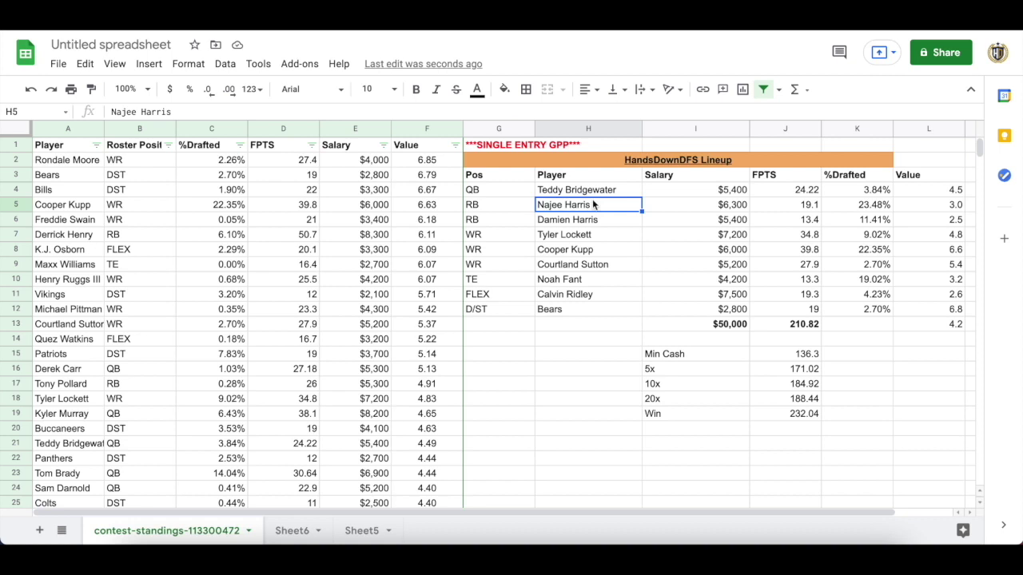
pyautogui.press('Right')
pyautogui.press('Right')
pyautogui.press('Left')
pyautogui.press('Left')
pyautogui.hotkey('shift', 'Down')
pyautogui.press('Down')
pyautogui.press('Down')
pyautogui.press('Down')
pyautogui.press('Down')
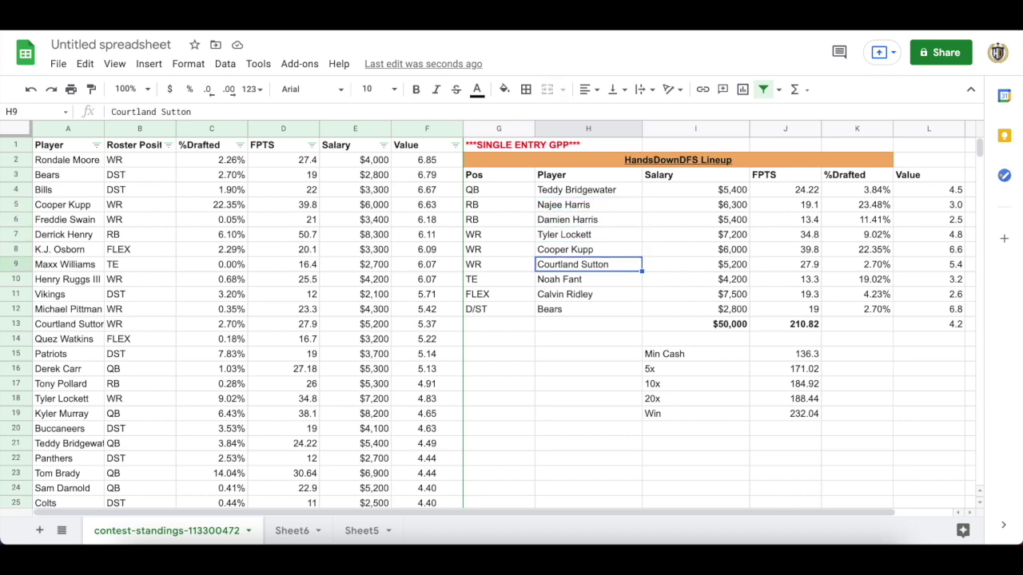
pyautogui.press('Up')
pyautogui.press('Up')
pyautogui.press('Down')
pyautogui.press('Down')
pyautogui.press('Down')
pyautogui.press('Right')
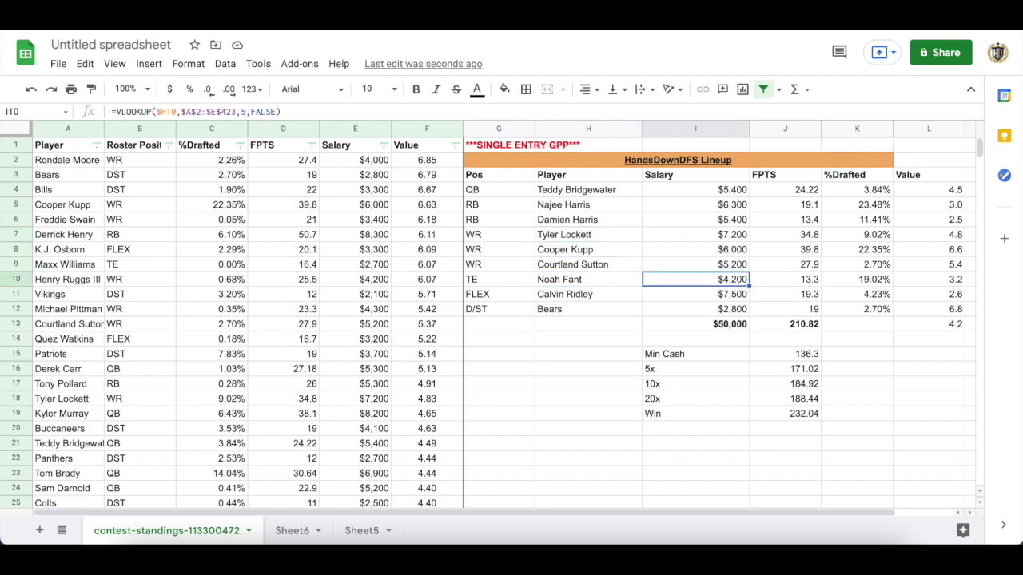
pyautogui.press('Down')
pyautogui.press('Down')
pyautogui.press('Right')
pyautogui.press('Down')
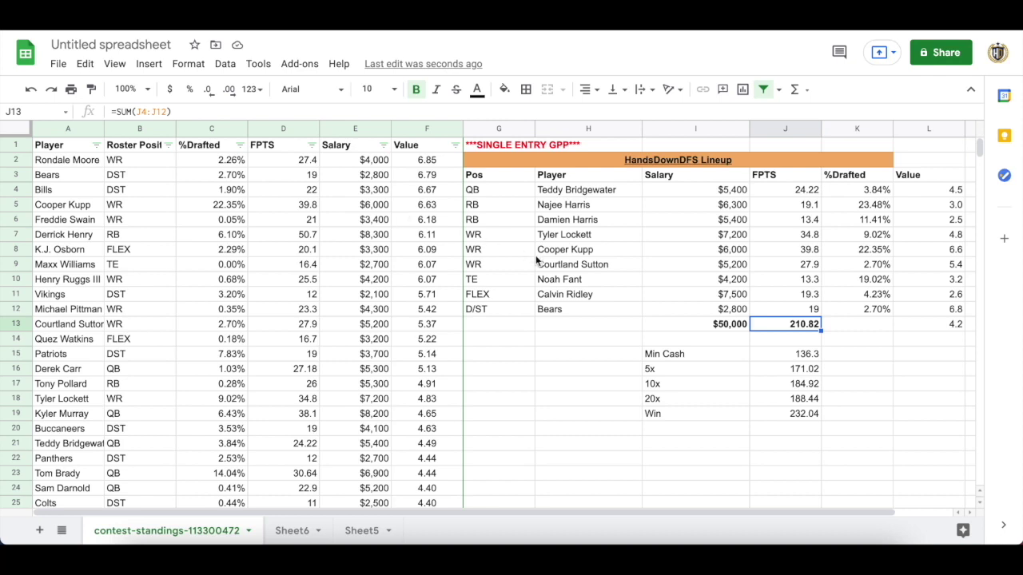
pyautogui.click(516, 324)
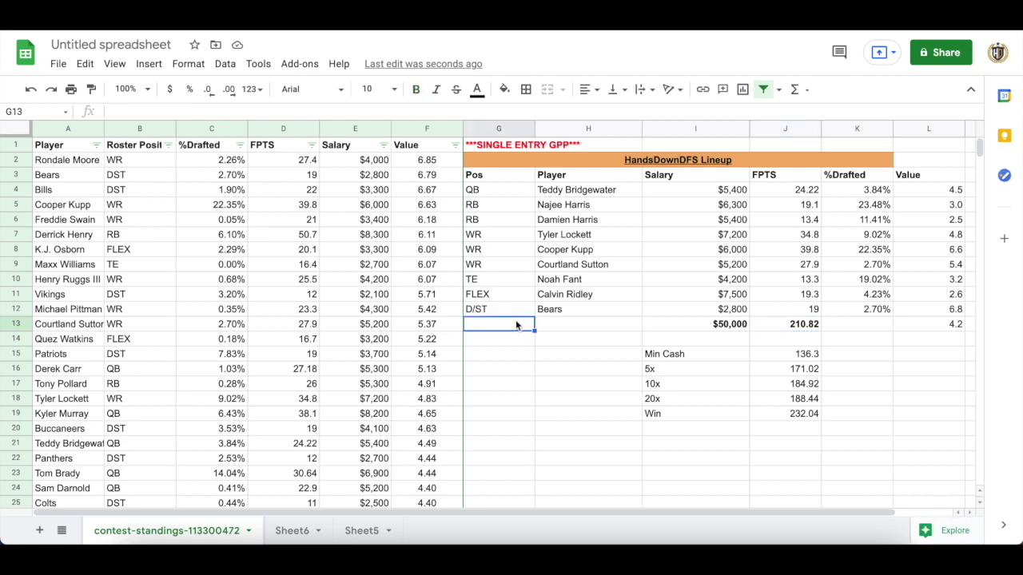